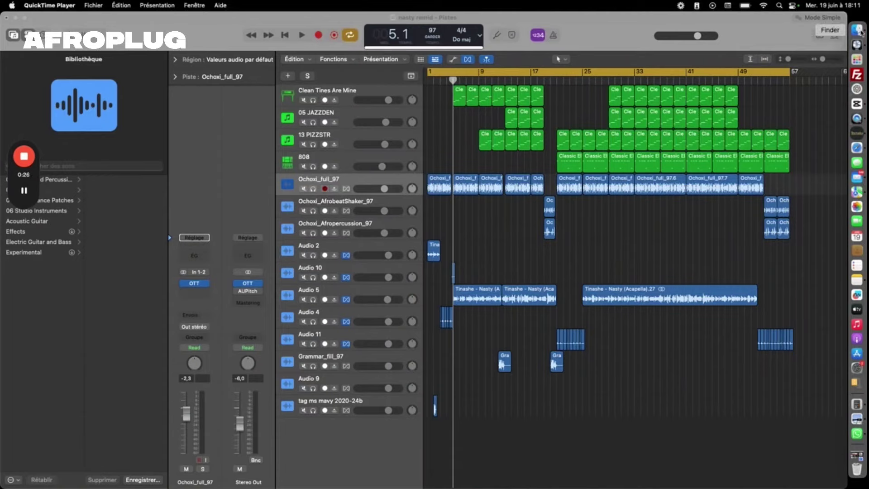
Solo the Audio 2 track and play its Tinashe acapella region from the start of the project
click(336, 249)
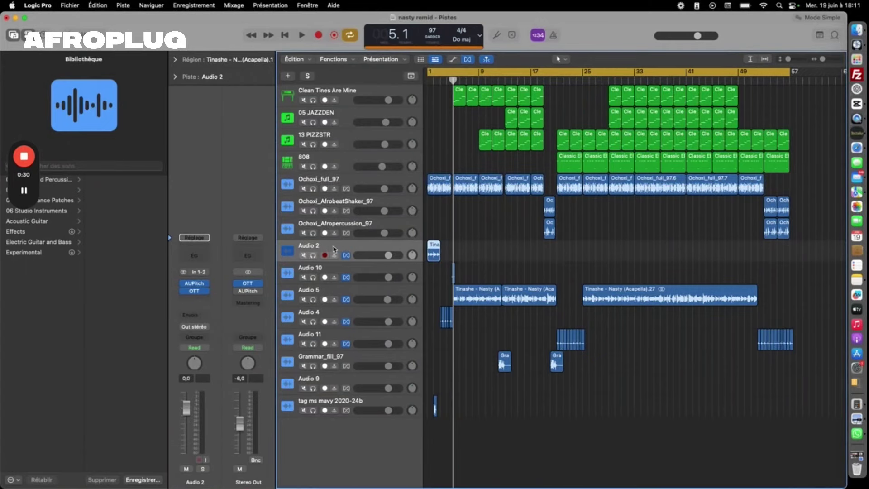
click(313, 255)
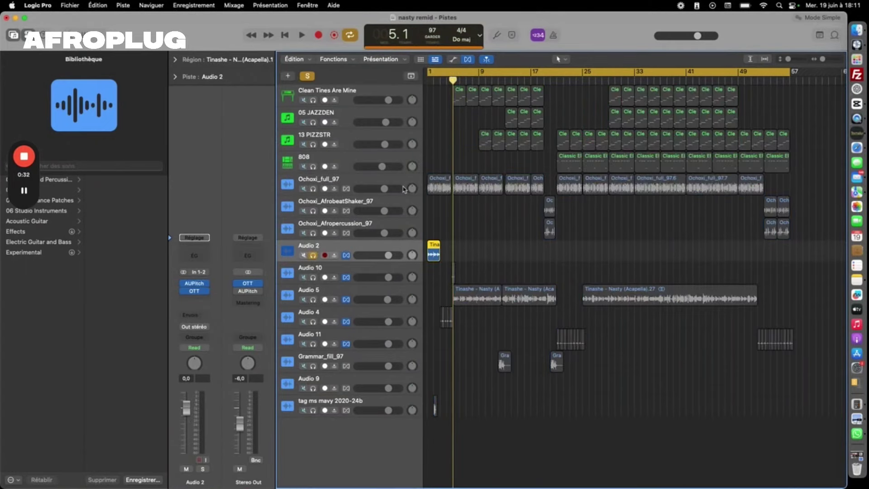
click(428, 82)
key(space)
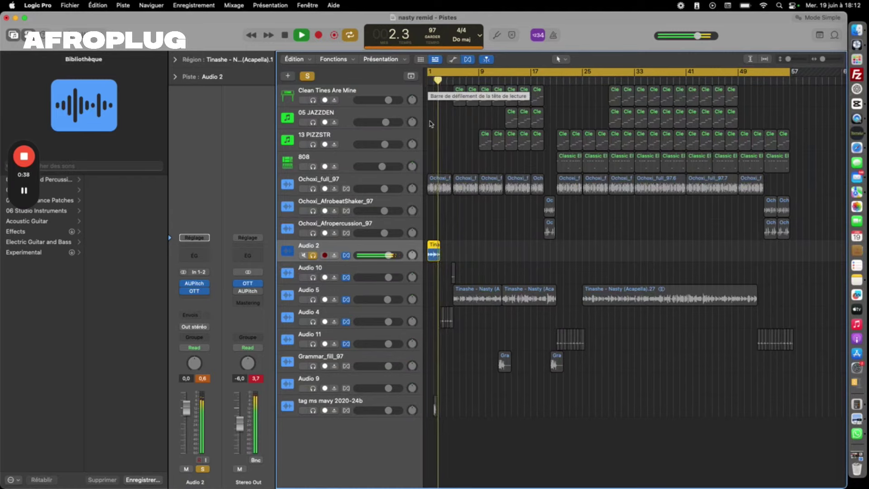
key(space)
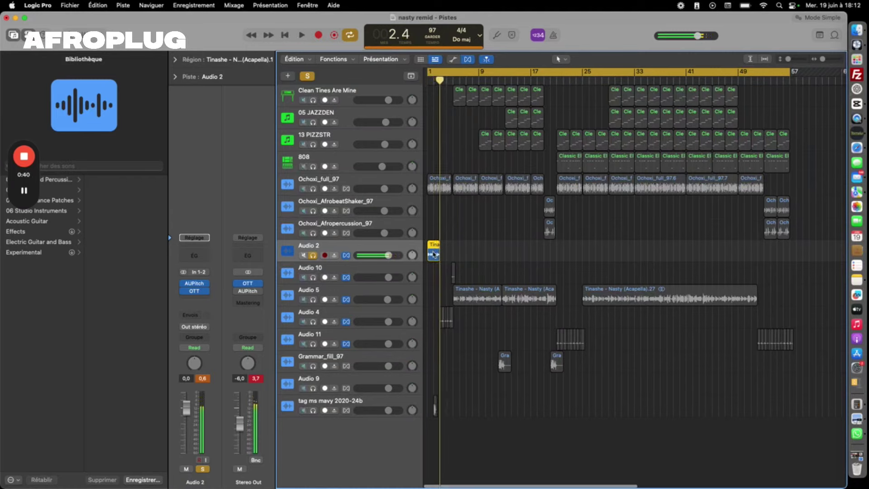
Examine the processing and adjustment commands available for the Audio 2 vocal region, and return the playhead to bar 1
right_click(434, 254)
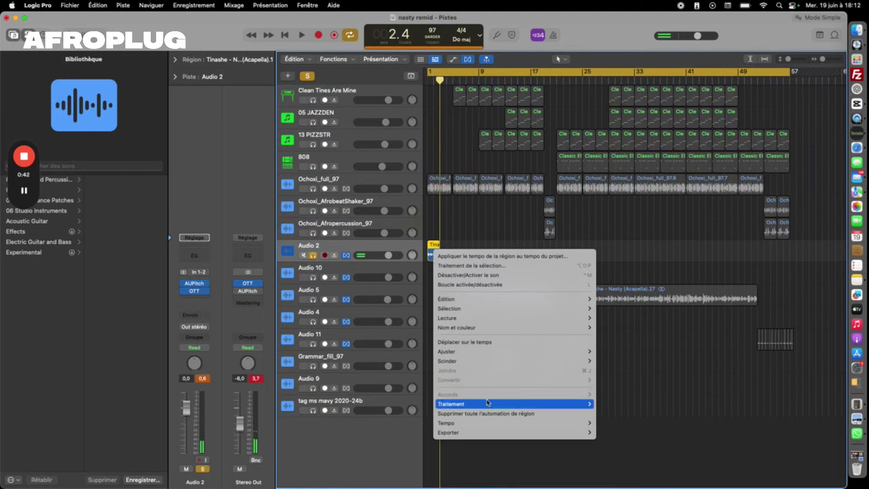
mouse_move(487, 402)
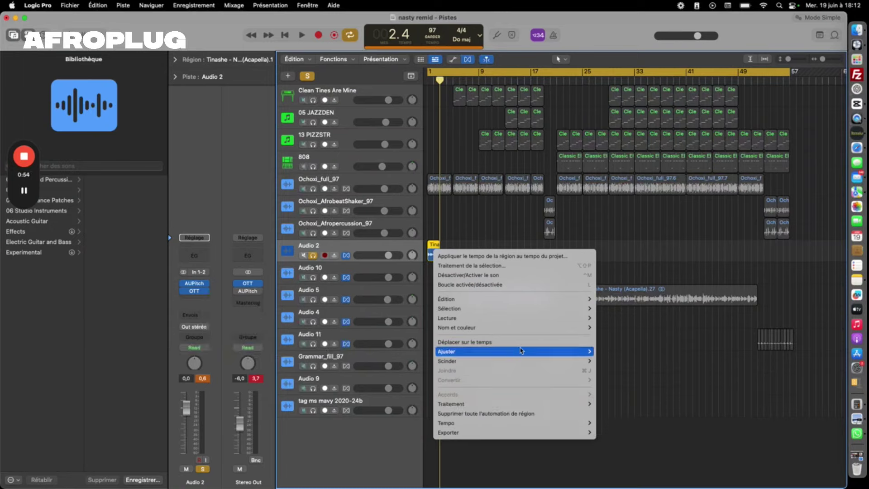
mouse_move(529, 403)
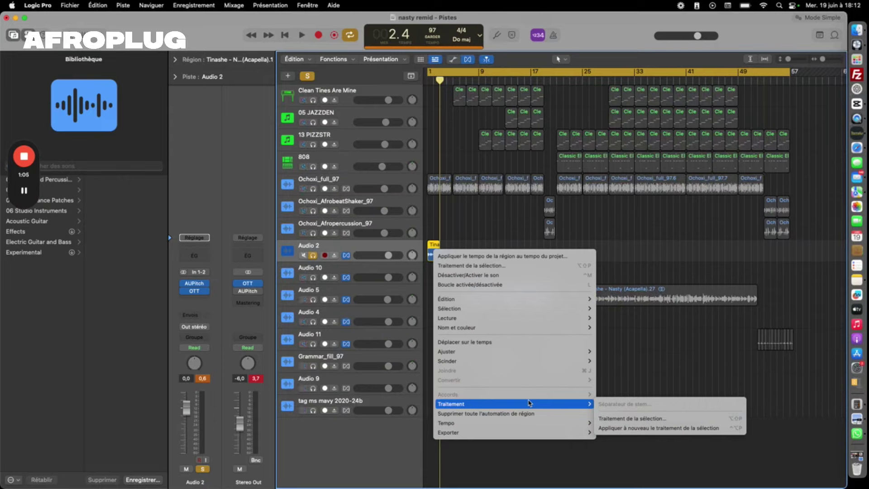
mouse_move(542, 354)
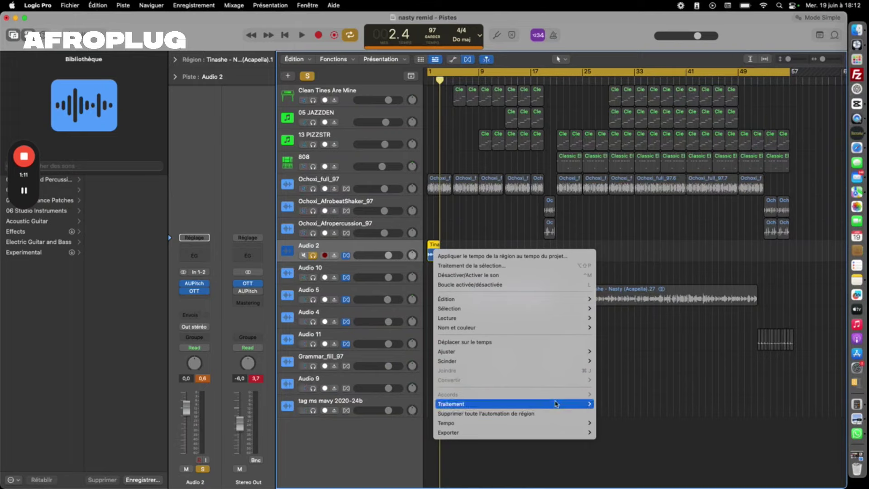
mouse_move(559, 403)
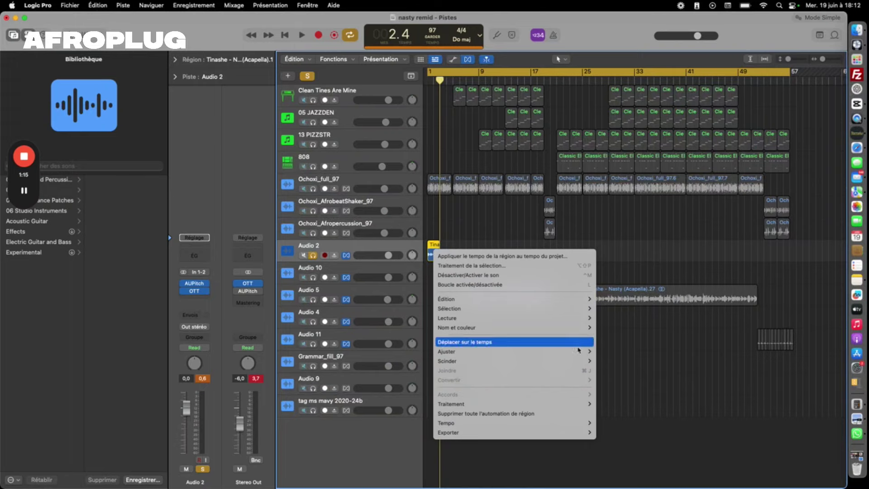
mouse_move(579, 362)
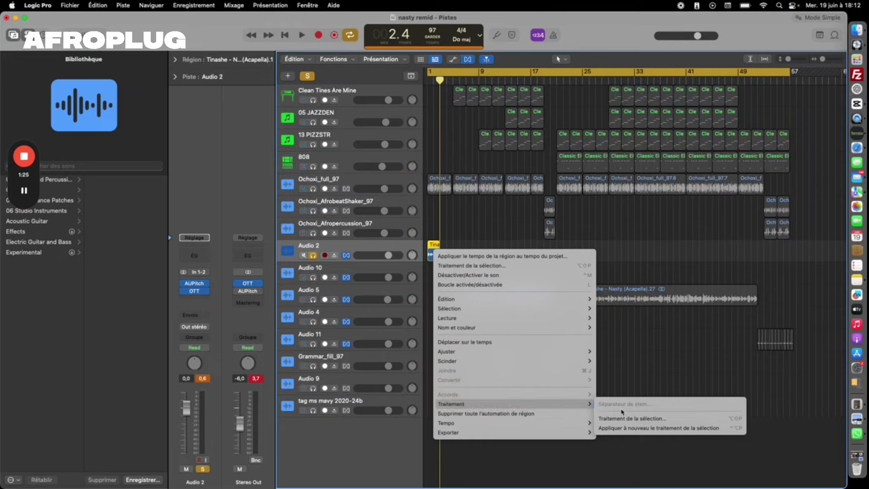
mouse_move(456, 361)
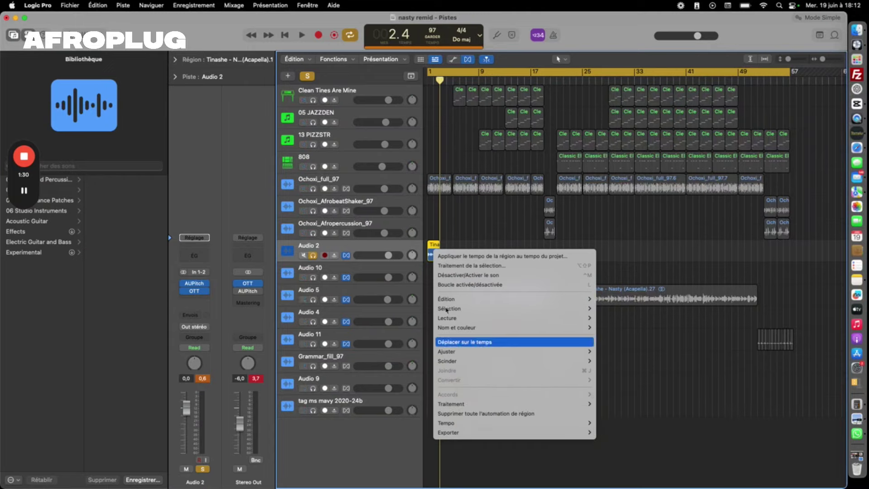
click(381, 252)
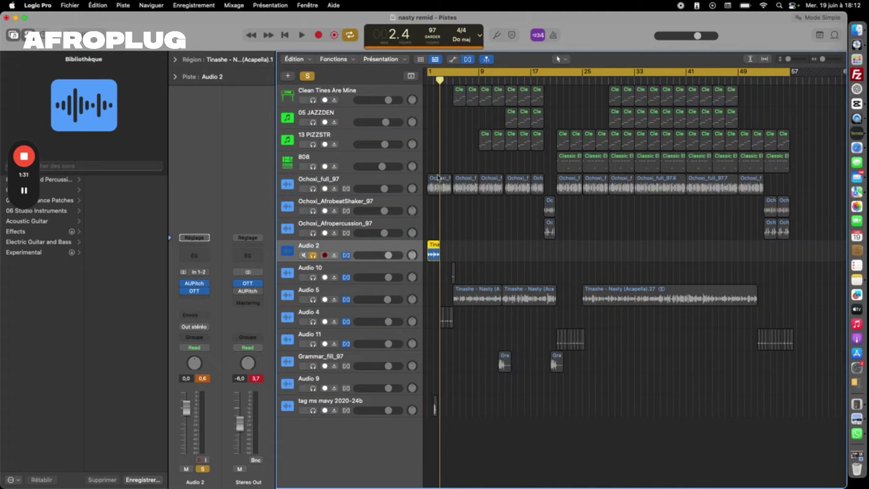
click(428, 82)
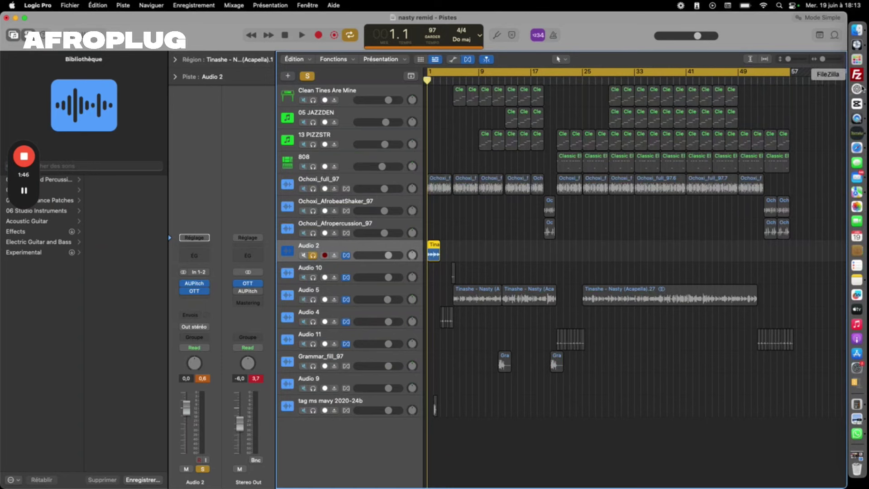
Switch to Safari, search Google for "bpm finder", and open Tunebat's Song Key & BPM Finder
click(857, 149)
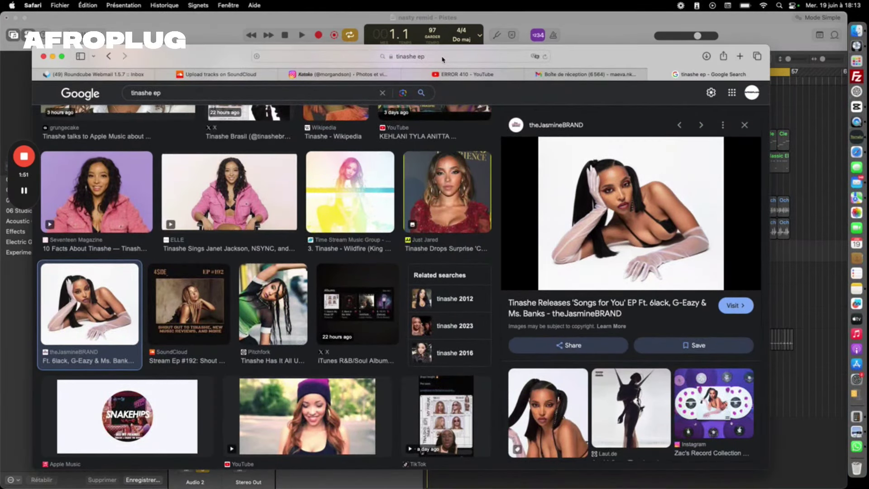
click(426, 57)
text(bp)
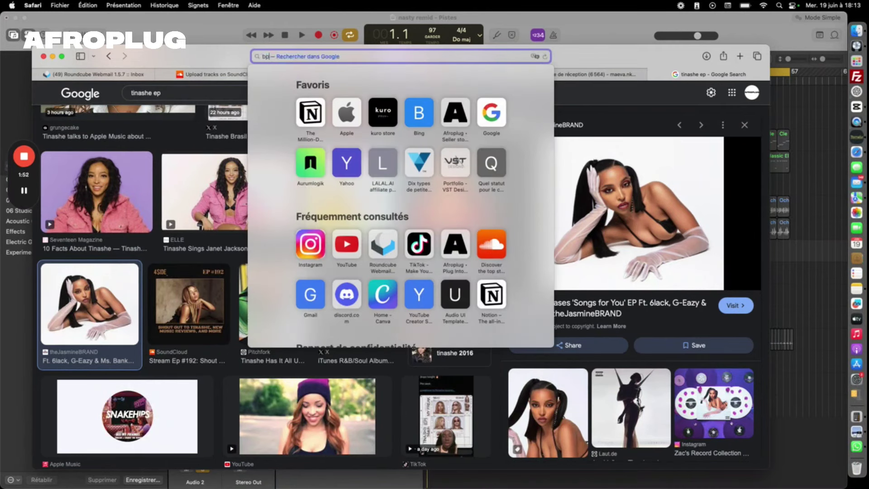
text(m finder)
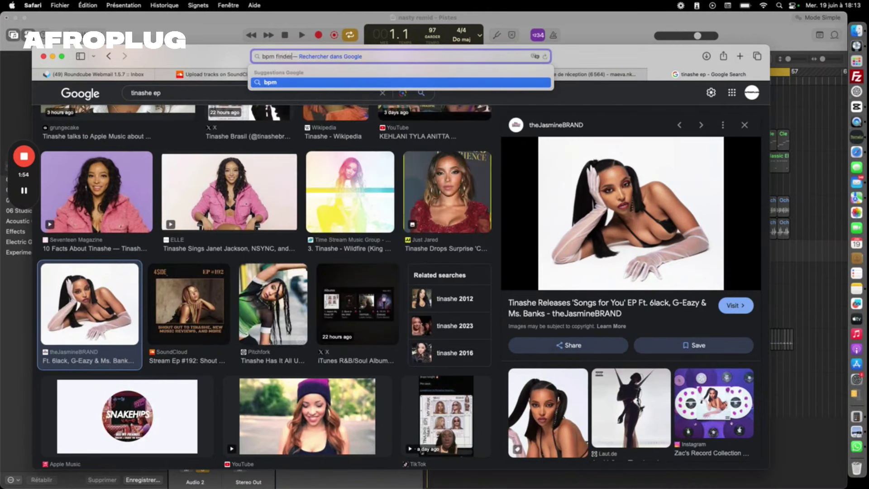
key(Return)
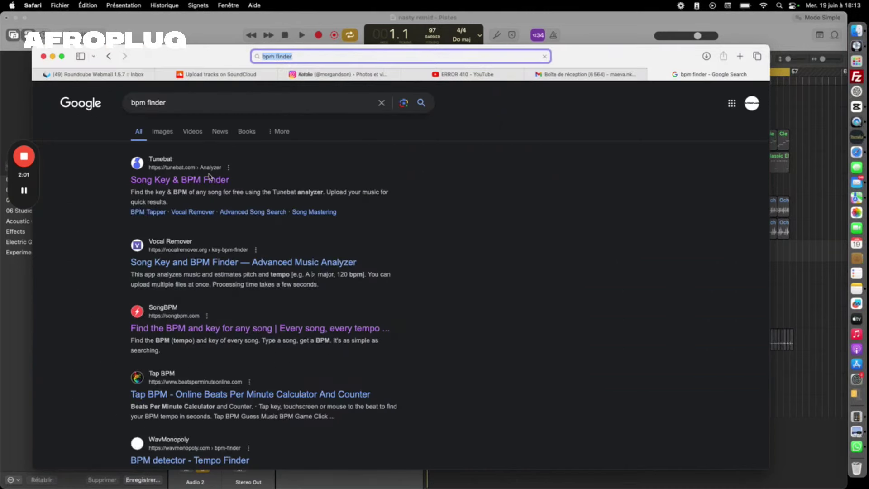
click(168, 183)
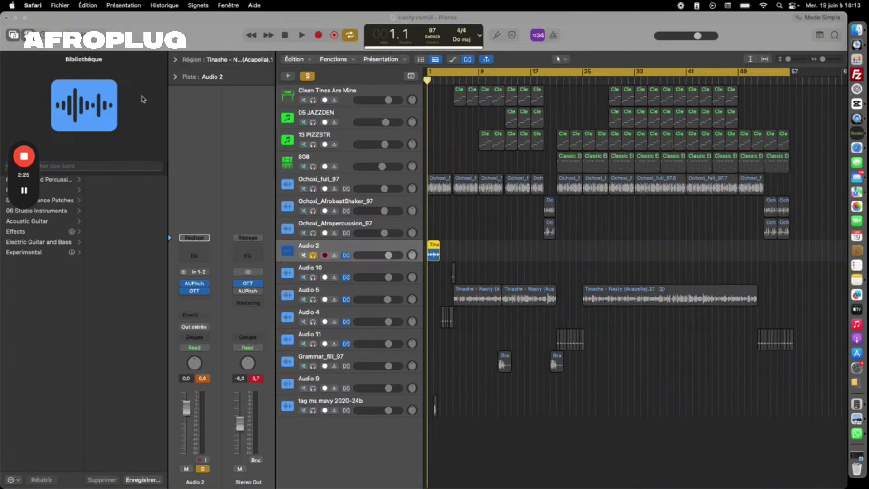
Return to Logic Pro and insert a stereo BPM Counter after OTT on the Audio 2 channel strip
click(205, 301)
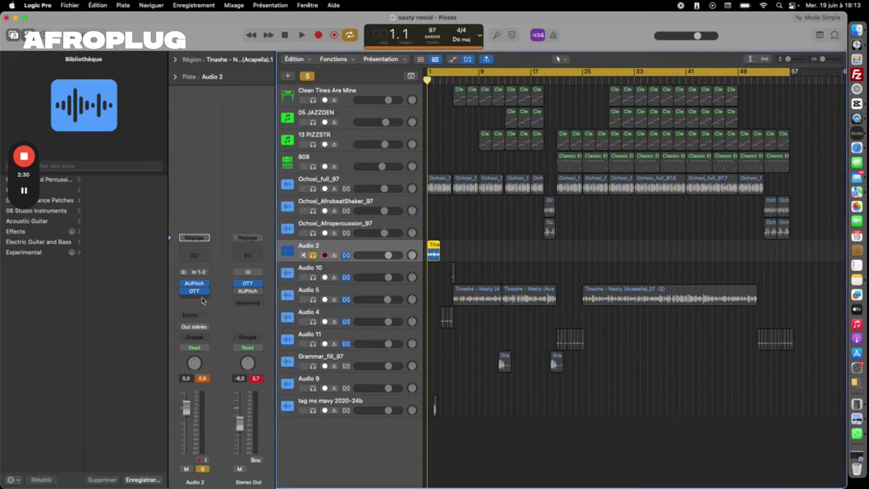
click(203, 300)
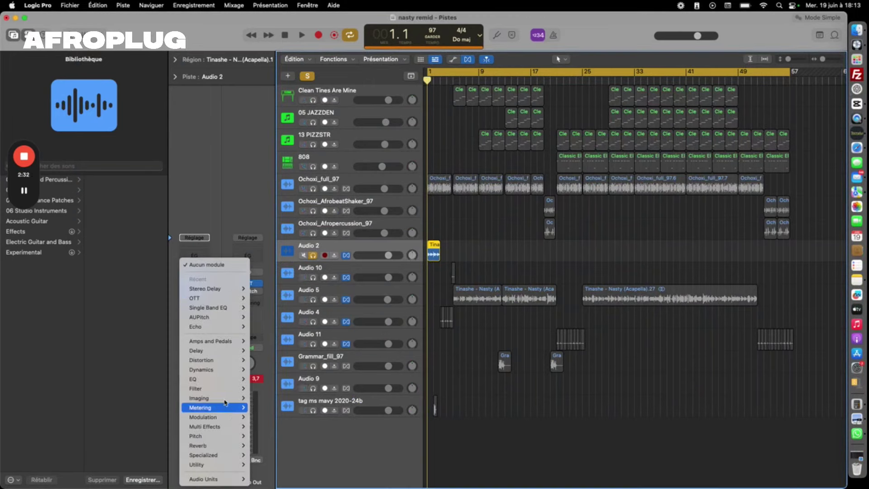
mouse_move(229, 408)
mouse_move(269, 407)
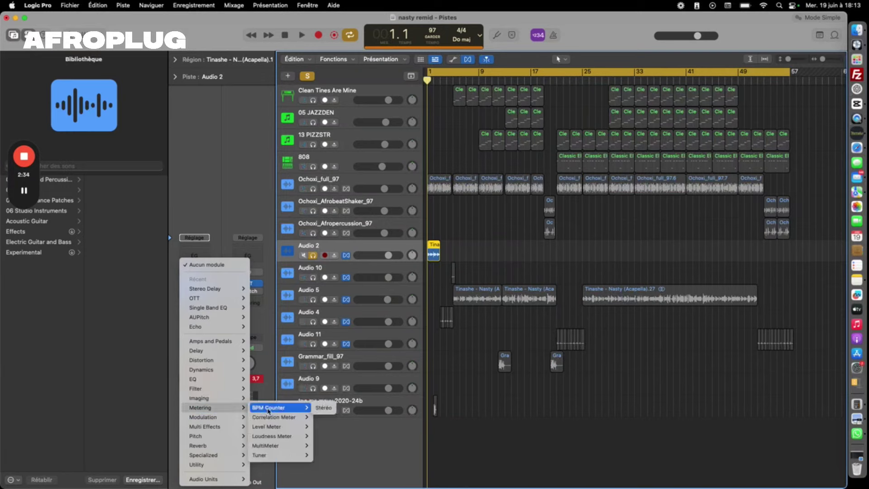
click(322, 407)
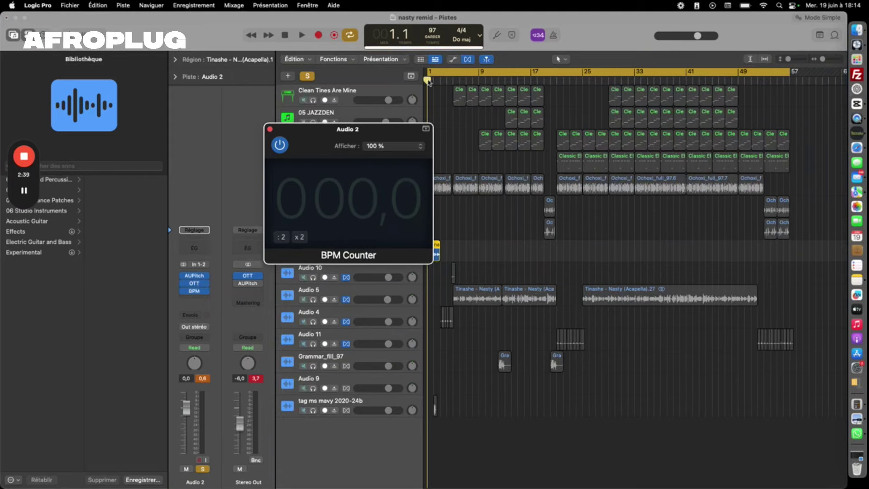
Play the soloed vocal from bar 1 through the BPM Counter to measure its tempo, and close the plug-in window
key(space)
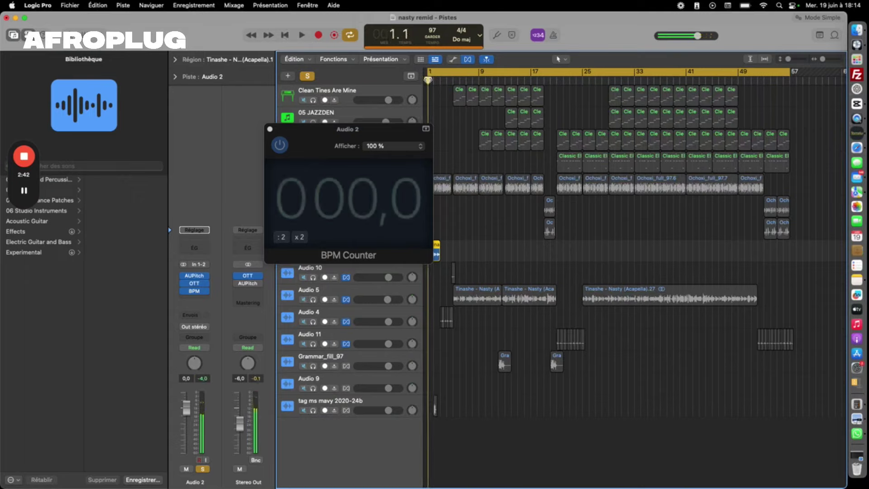
key(space)
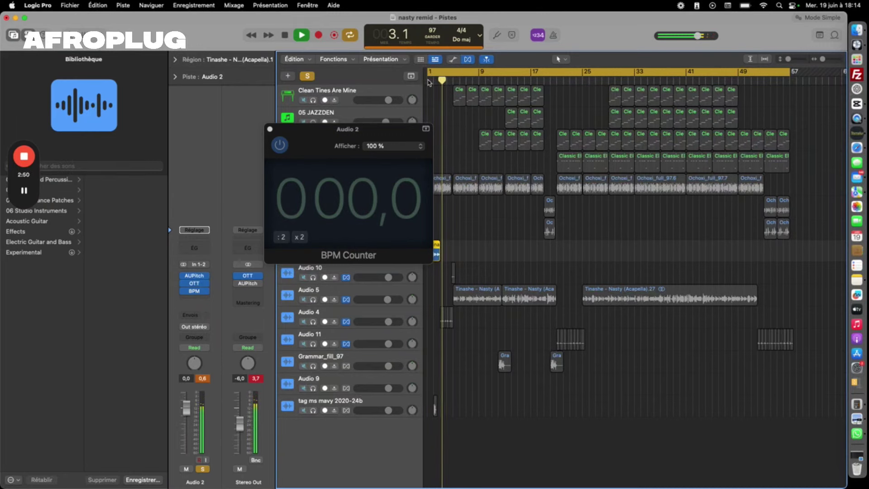
key(space)
click(270, 129)
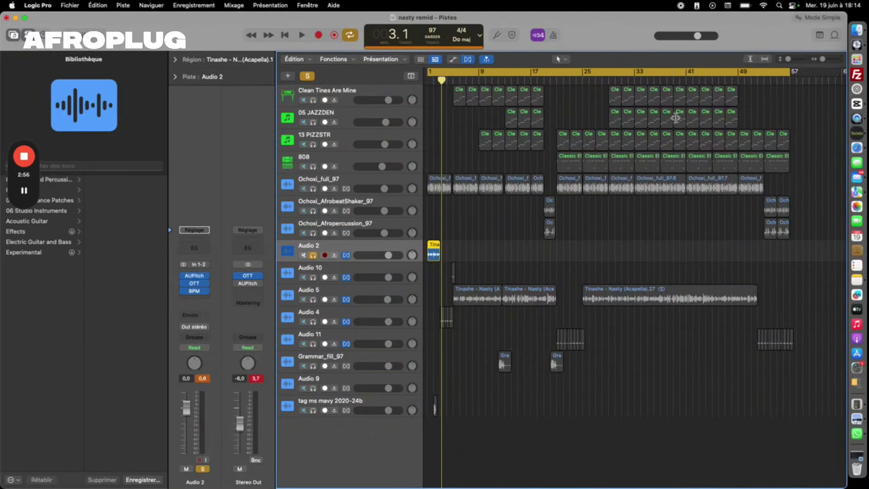
Switch to Finder, expand Afroplug - Oya Pack and oya drumloops vol 2 in the Bureau folder, and check the Badmos 94 bpm contents
click(858, 32)
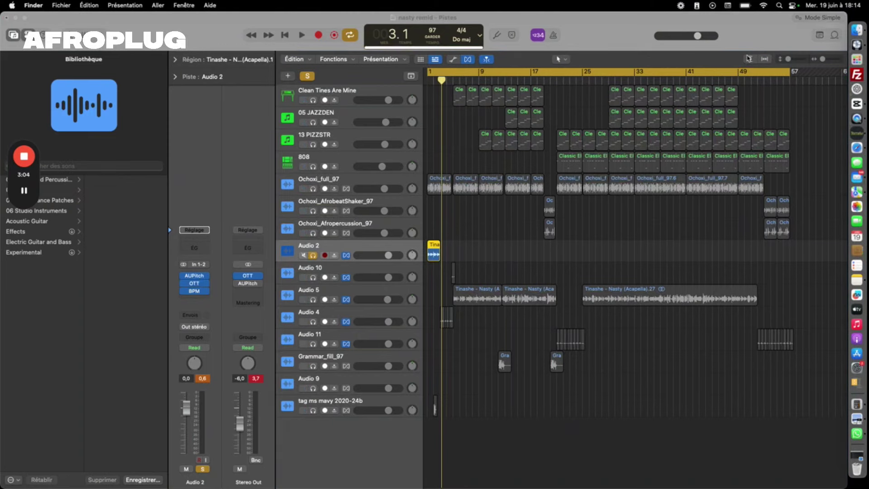
key(super+n)
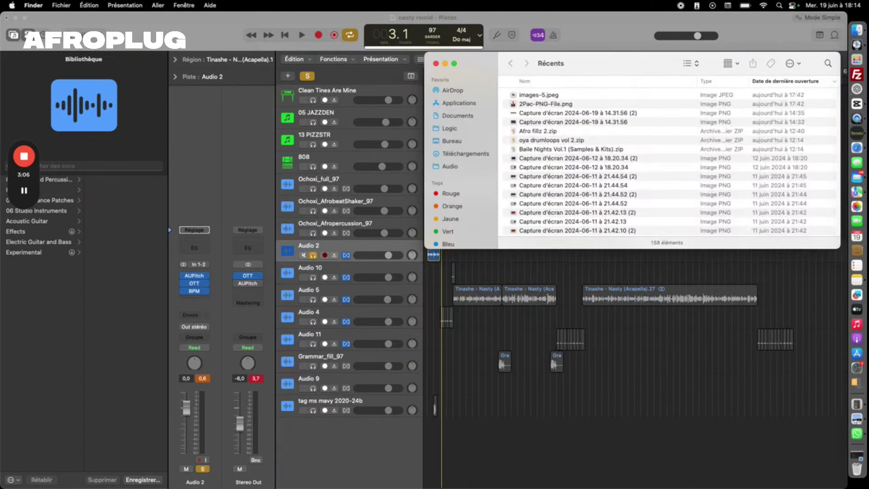
click(448, 142)
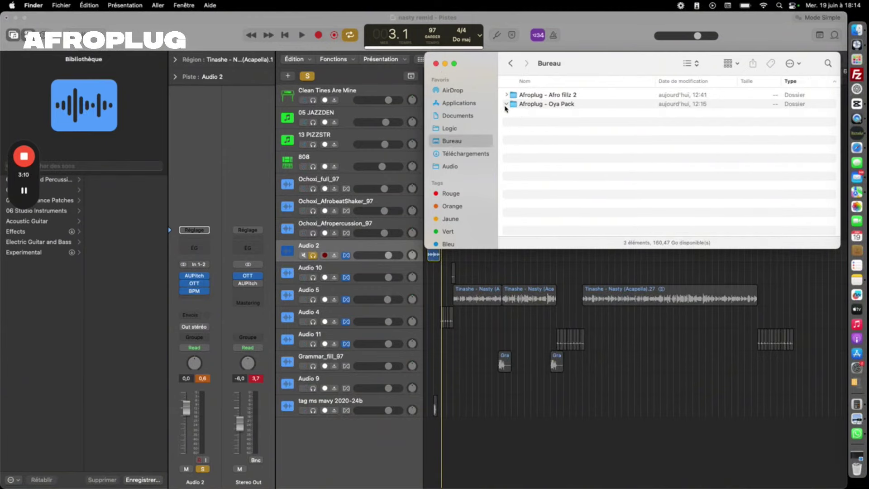
click(506, 104)
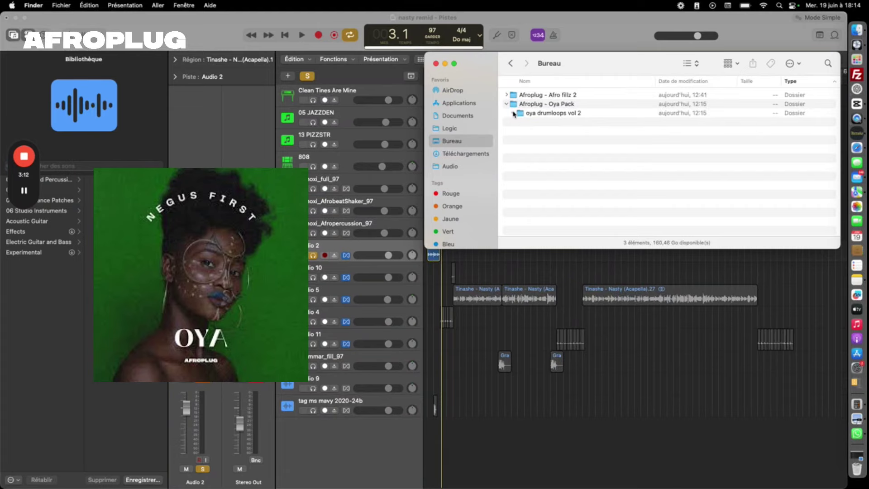
click(514, 114)
click(520, 123)
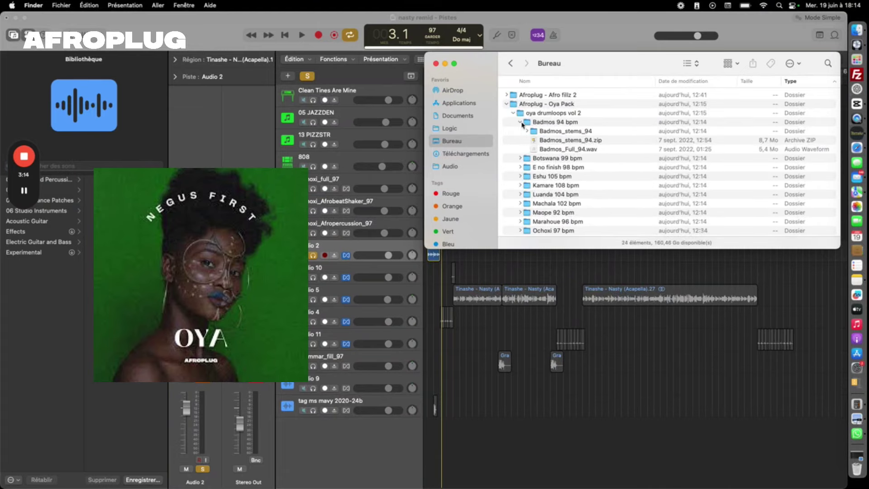
click(523, 123)
Audition Ochoxi_full_97.wav from the Ochoxi 97 bpm folder, close that folder, and browse the other drum loop folders
scroll(527, 227, down, 3)
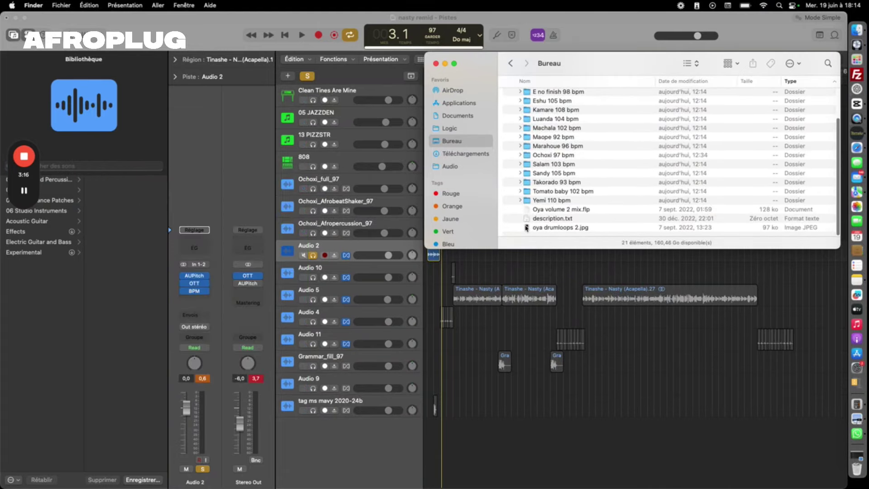
click(525, 156)
click(521, 155)
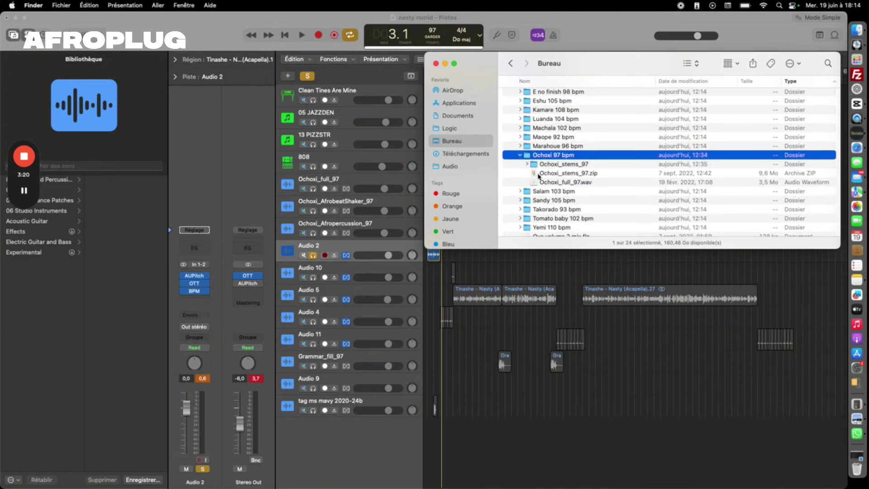
click(539, 182)
key(space)
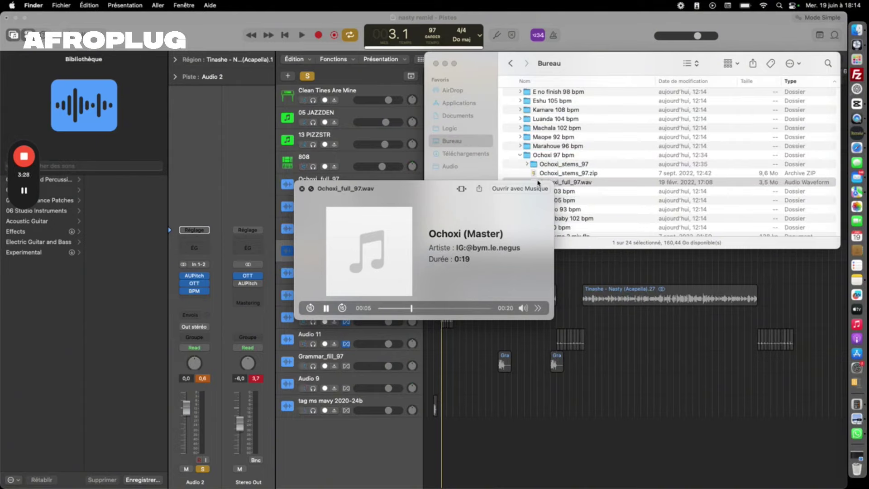
key(space)
click(520, 156)
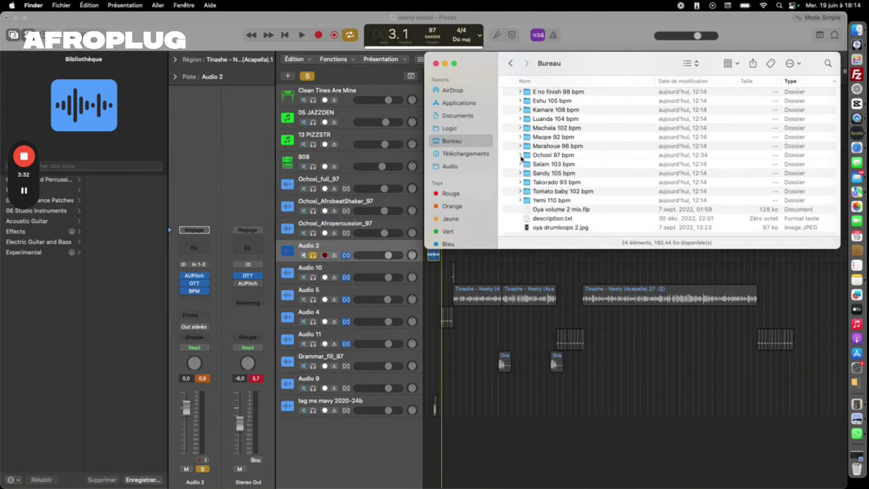
scroll(532, 126, up, 3)
scroll(533, 120, down, 2)
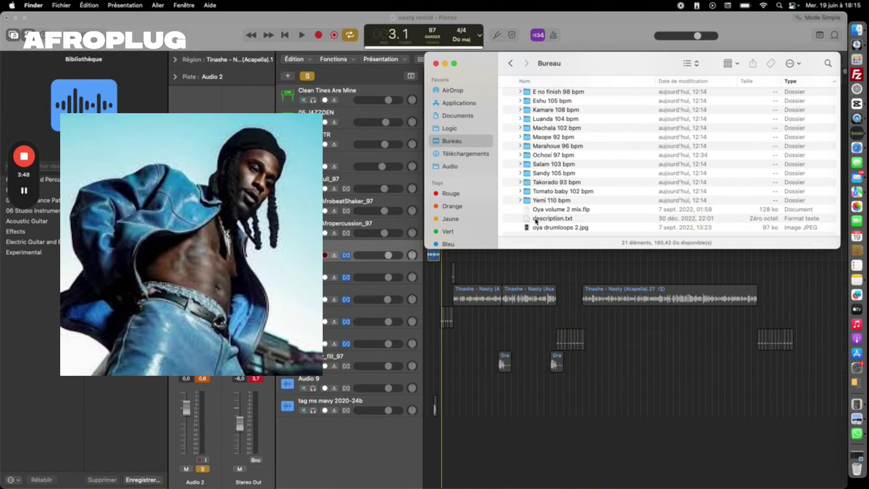
Expand the Ochoxi 97 bpm folder and its Ochoxi_stems_97 subfolder to examine the individual stem files
scroll(552, 201, up, 2)
scroll(543, 206, up, 2)
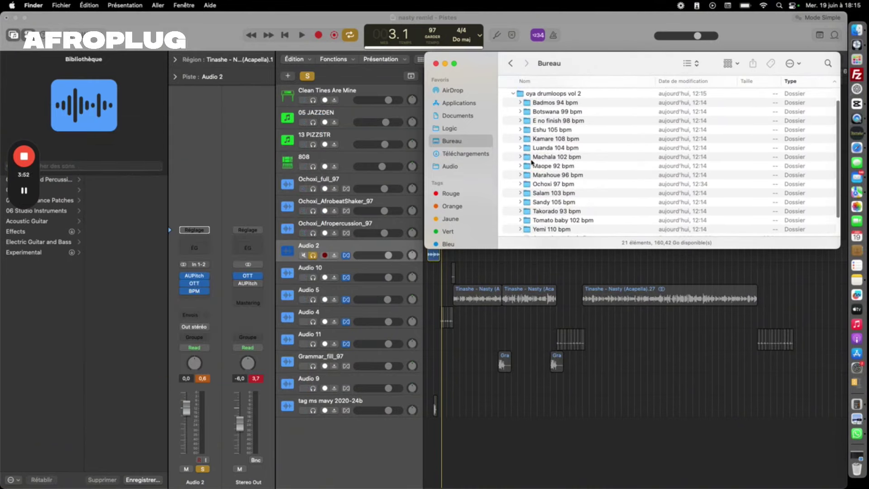
click(520, 184)
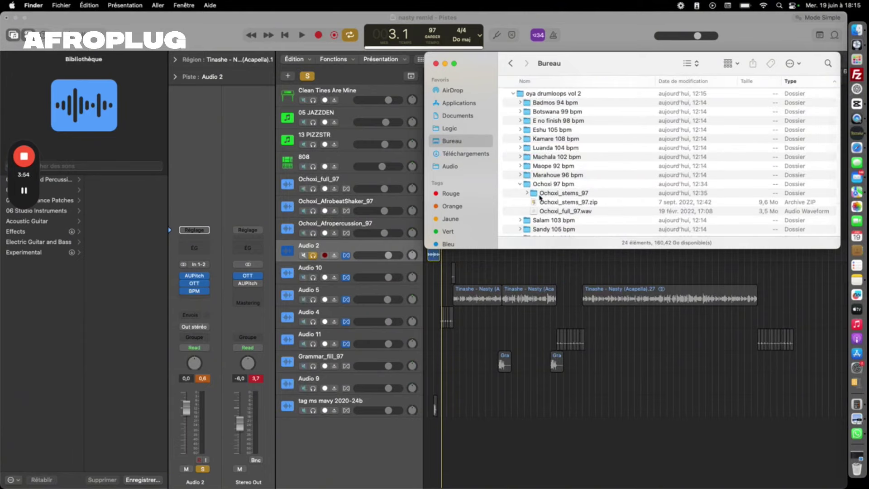
scroll(529, 197, down, 3)
click(527, 167)
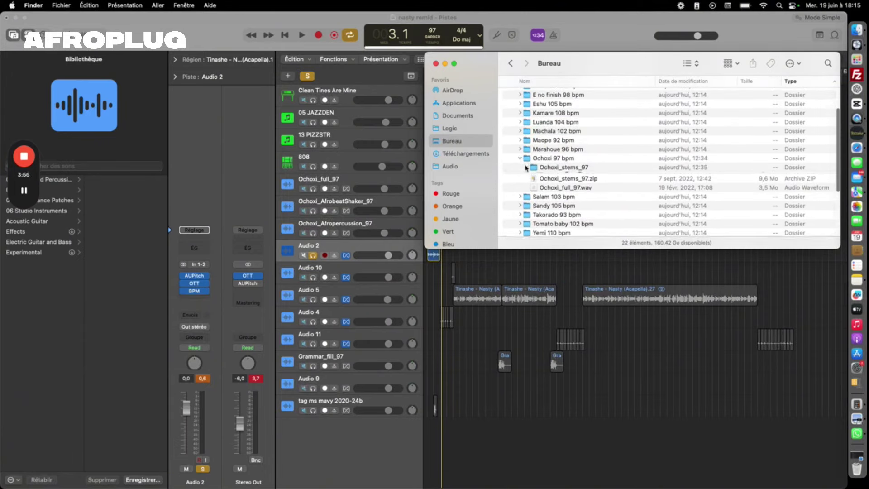
scroll(555, 179, down, 3)
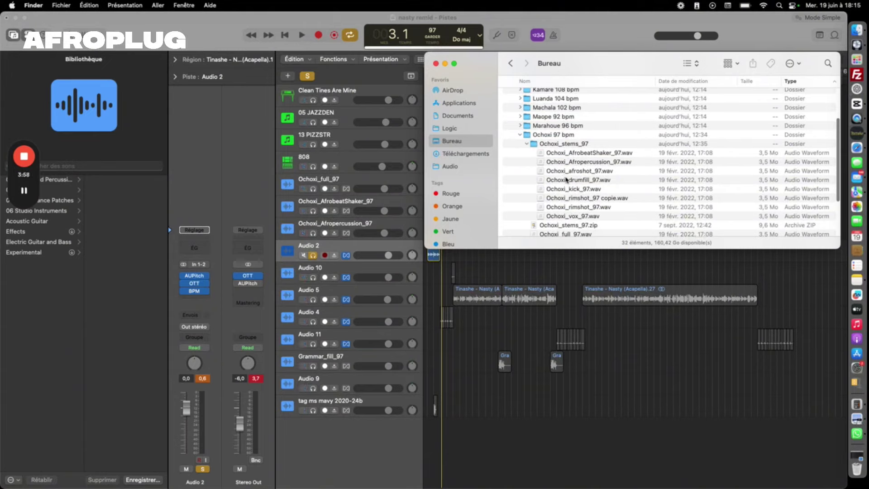
scroll(585, 199, down, 3)
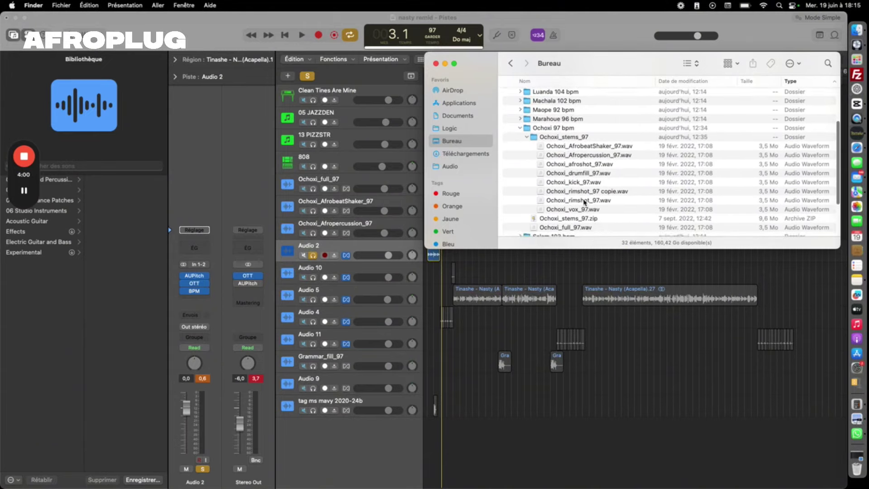
Audition the Ochoxi_AfrobeatShaker_97.wav and Ochoxi_afroshot_97.wav stems one after the other
click(571, 134)
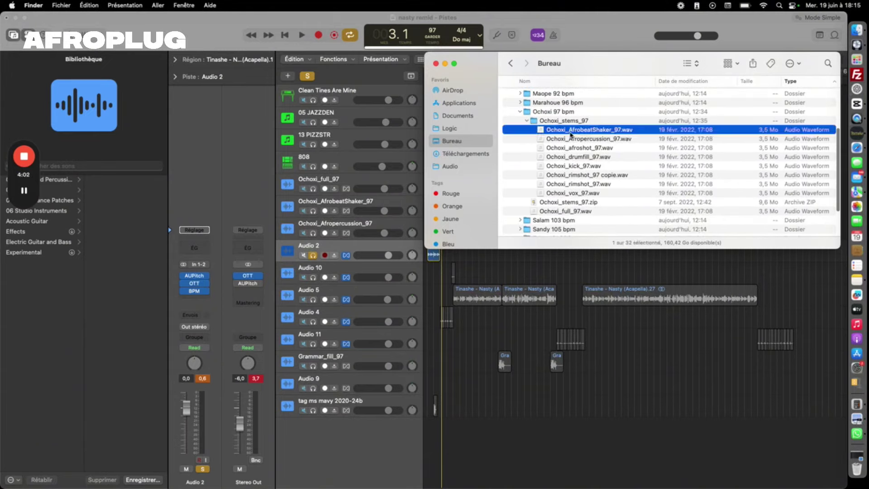
key(space)
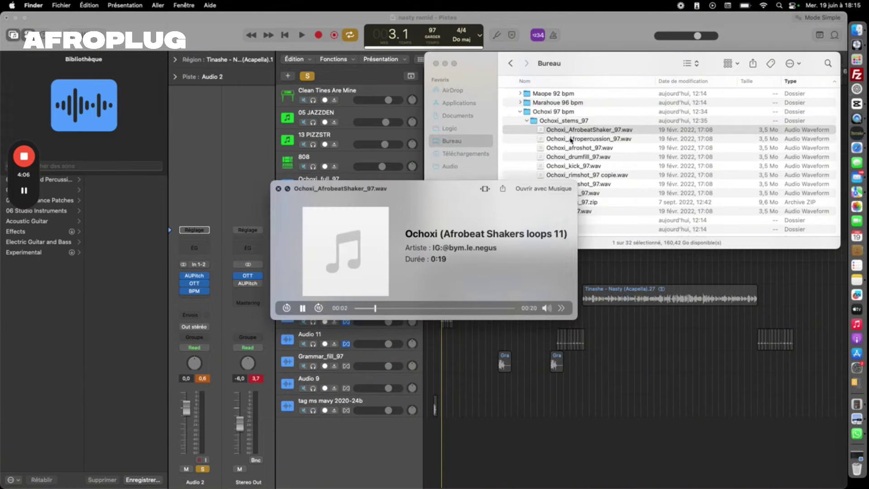
key(space)
click(567, 148)
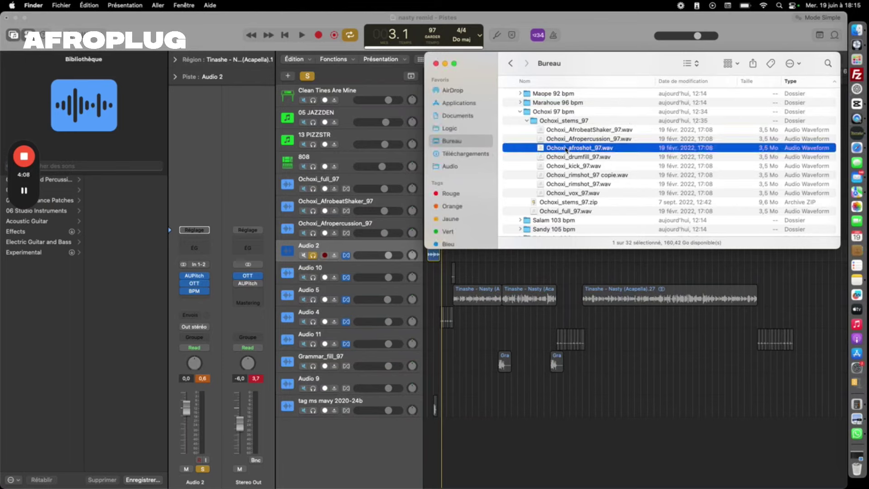
key(space)
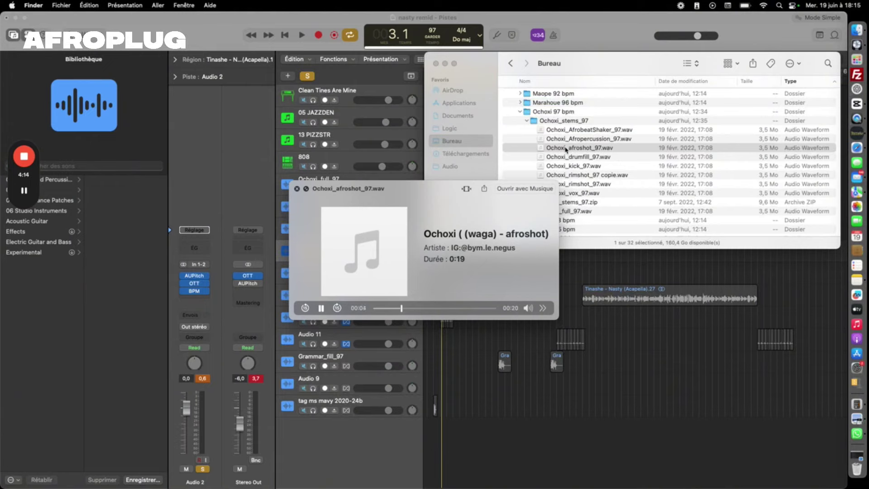
key(space)
Audition the Ochoxi_rimshot_97 copie.wav stem, close its preview, and return to the Logic Pro arrangement
click(566, 177)
key(space)
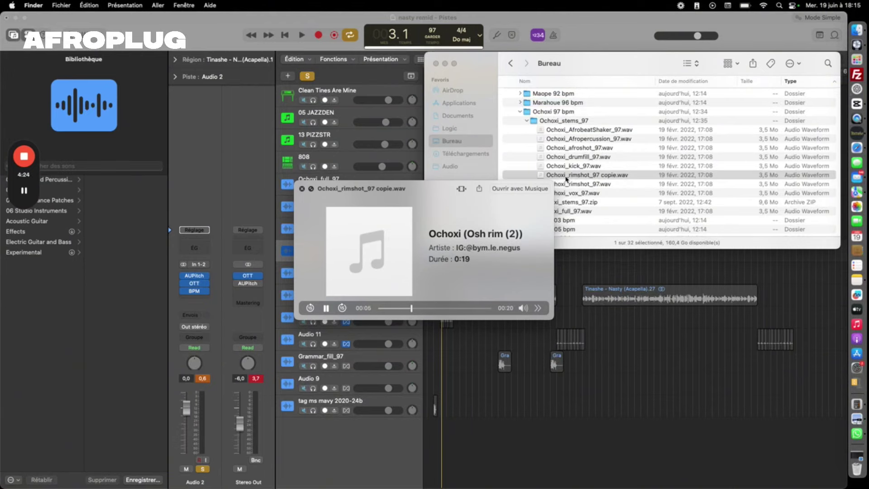
key(space)
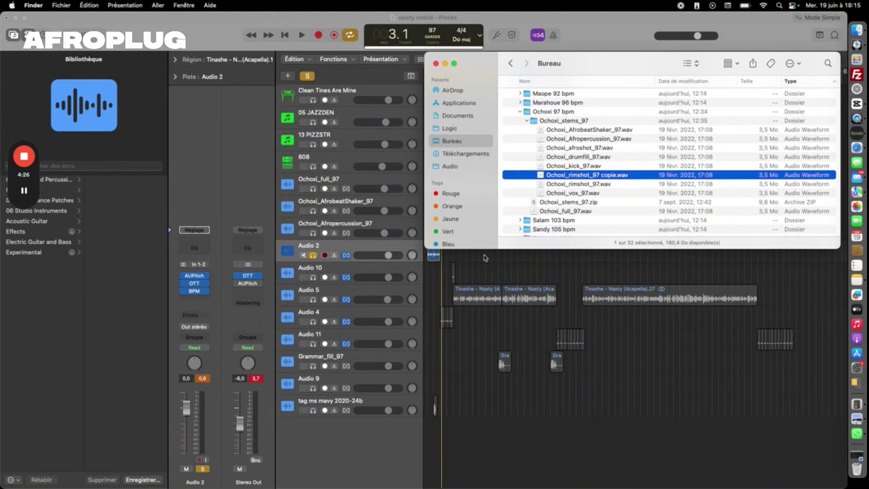
click(479, 270)
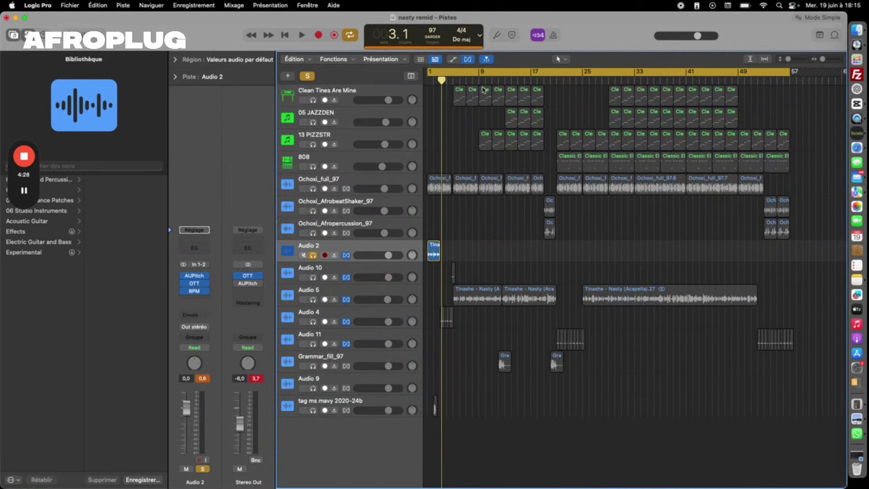
Switch to Finder and reopen the Bureau folder to reach the sample pack folders
click(860, 32)
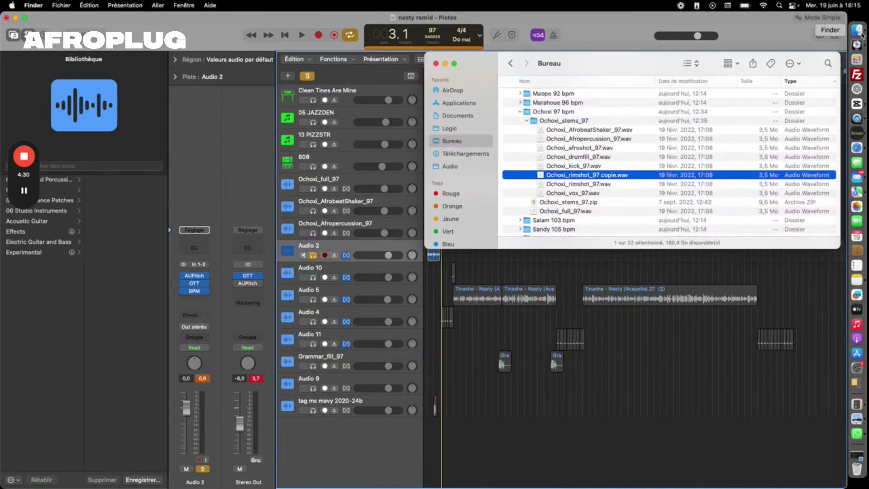
click(511, 64)
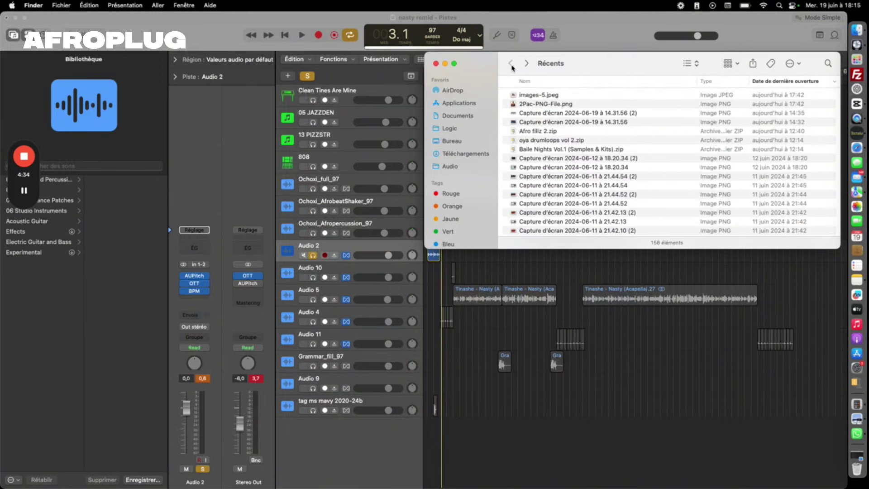
click(453, 143)
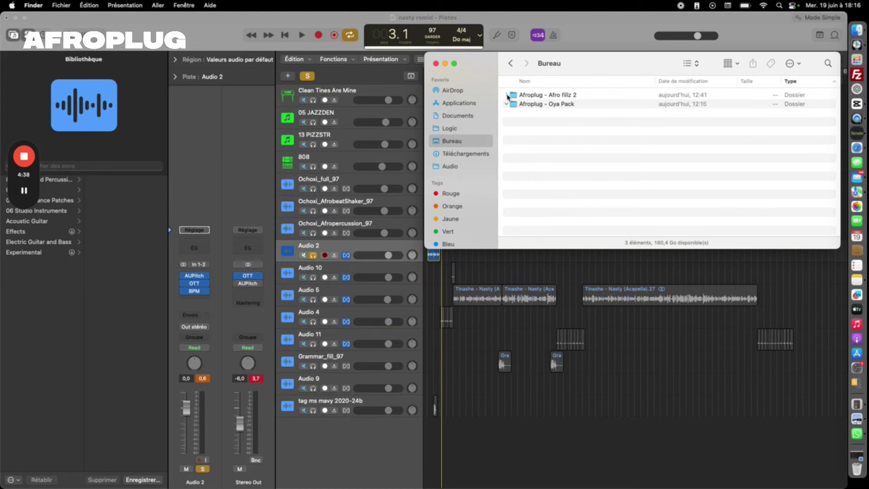
click(508, 95)
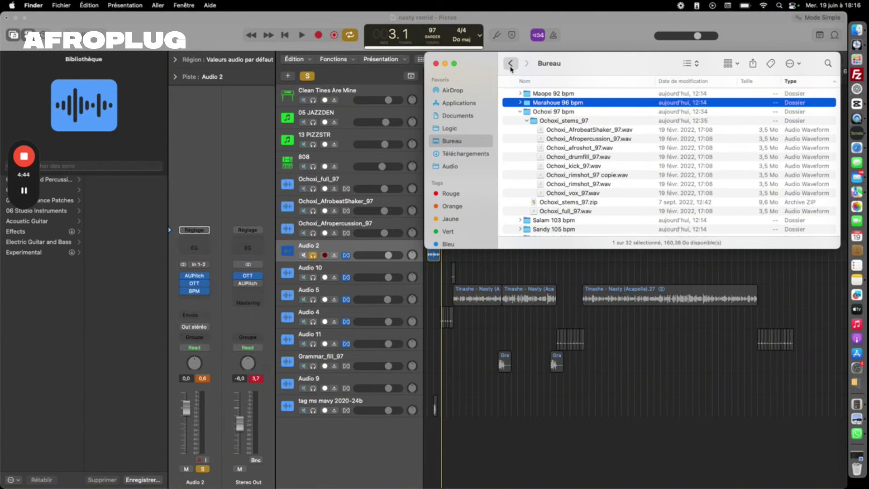
click(510, 64)
click(449, 143)
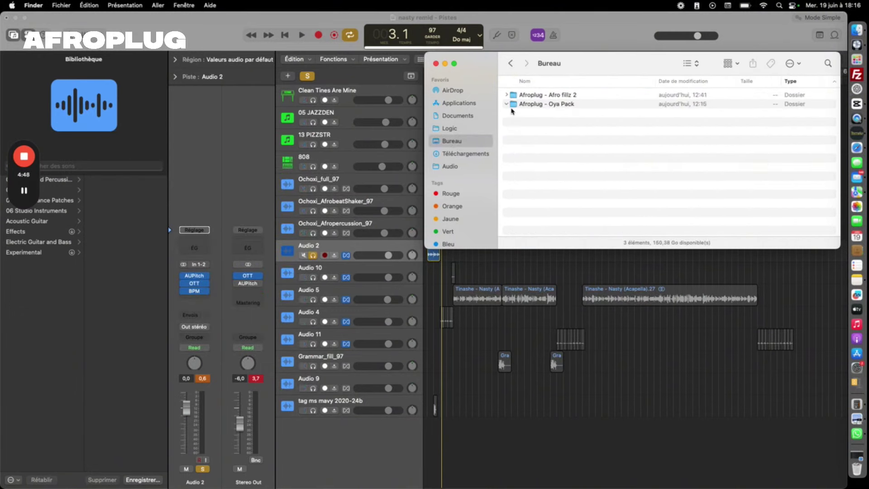
scroll(517, 95, up, 5)
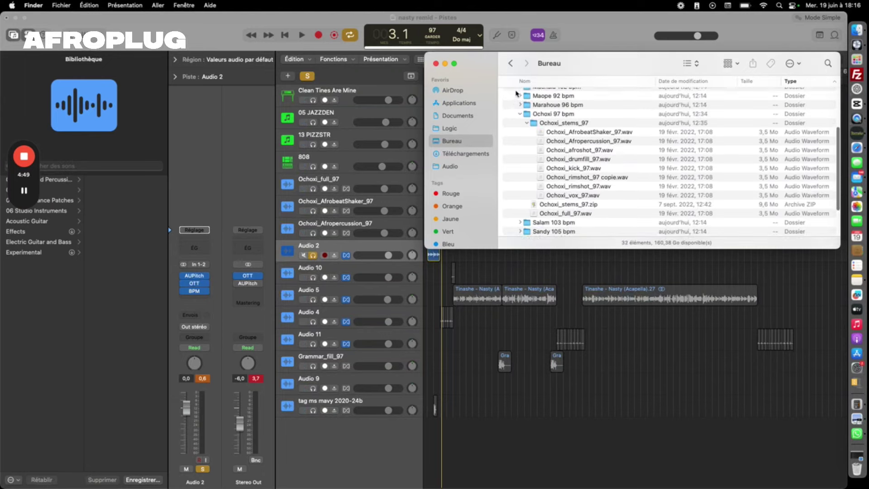
click(511, 63)
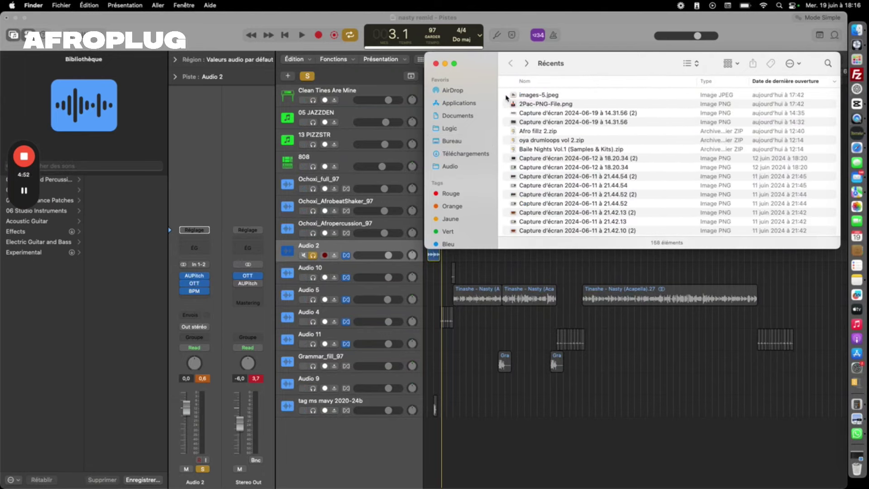
click(468, 141)
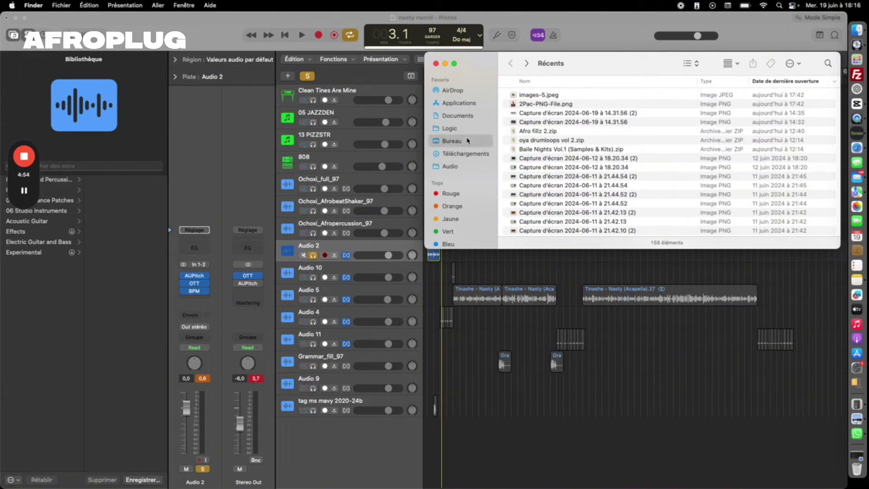
Expand Afroplug - Afro fillz 2 and its Afro fillz 2 subfolder, and browse the drum fill folders
click(508, 96)
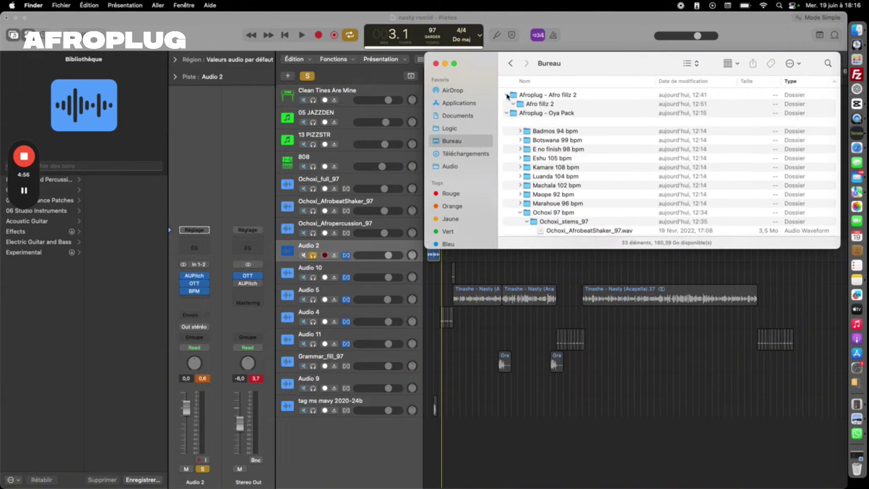
click(513, 105)
click(513, 104)
click(513, 105)
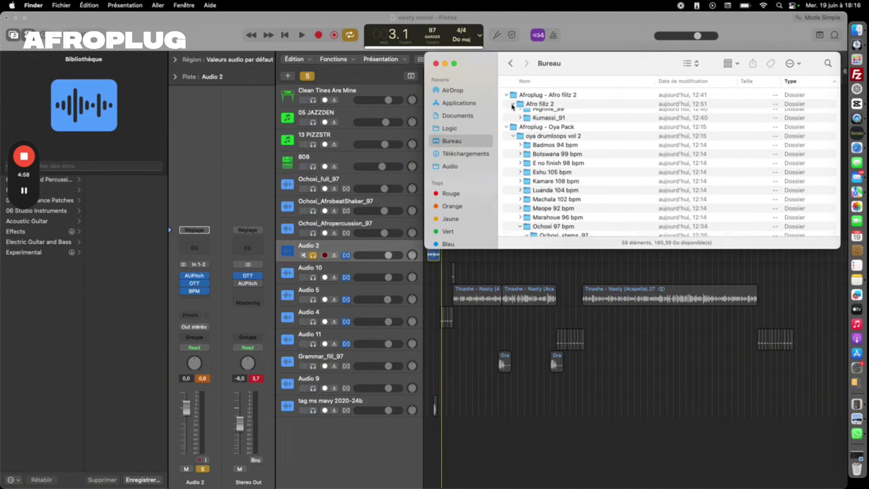
scroll(520, 166, down, 3)
scroll(520, 165, down, 5)
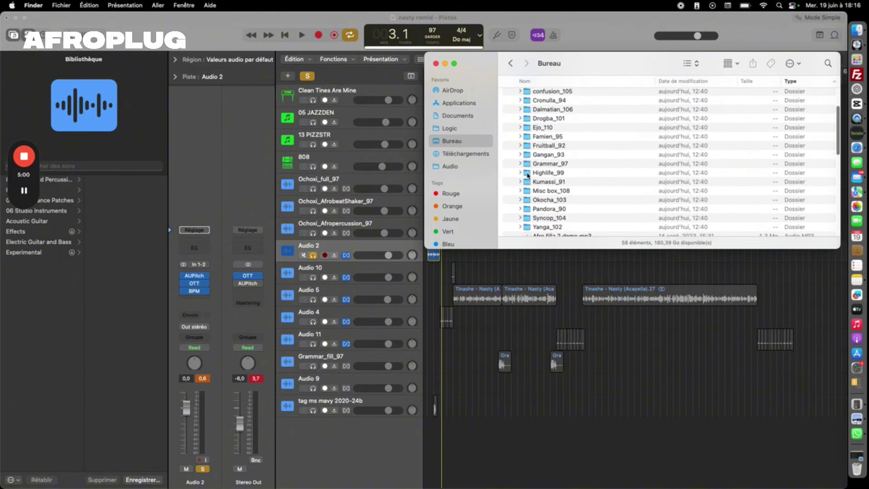
Expand the Grammar_97 folder and audition Grammar_fill_97.wav
click(520, 140)
click(538, 158)
key(space)
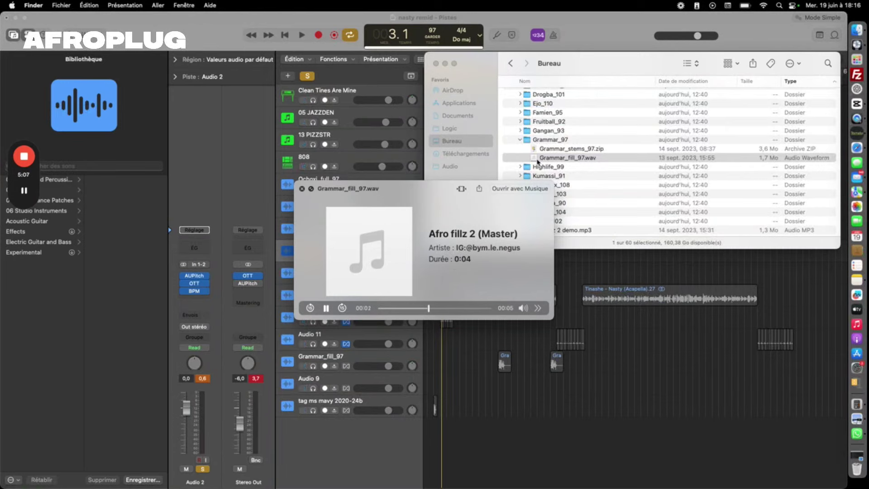
key(space)
Expand the Fruitball_92 folder and audition Fruitball_Fill_92.wav
click(520, 121)
click(521, 121)
click(535, 131)
click(537, 141)
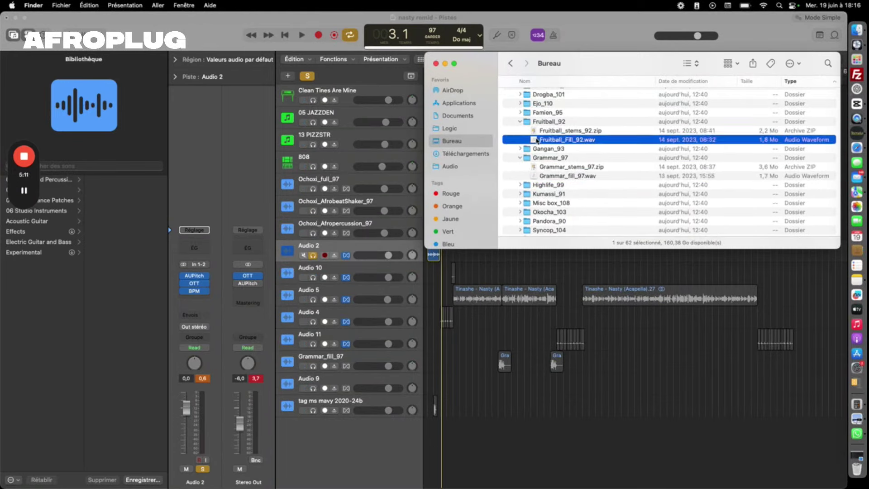
key(space)
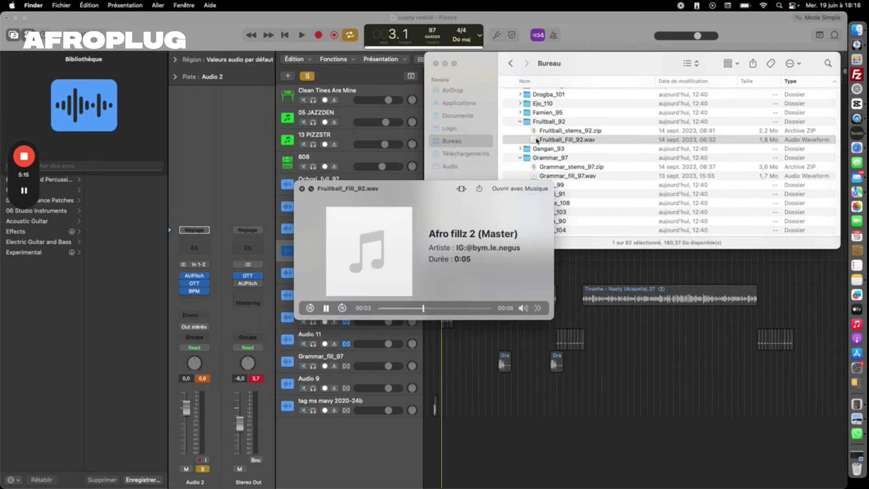
key(space)
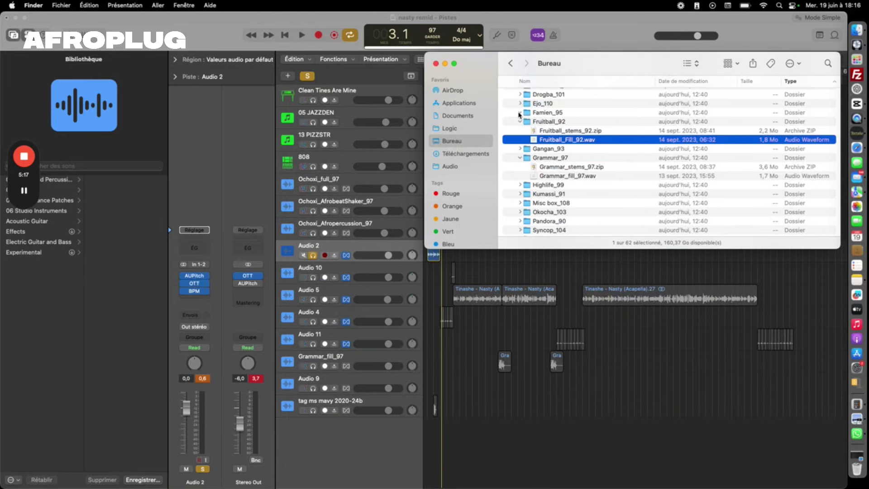
Expand the Famien_95 folder, audition Famien_fillz_95.wav, and close the Finder window
click(519, 113)
click(542, 131)
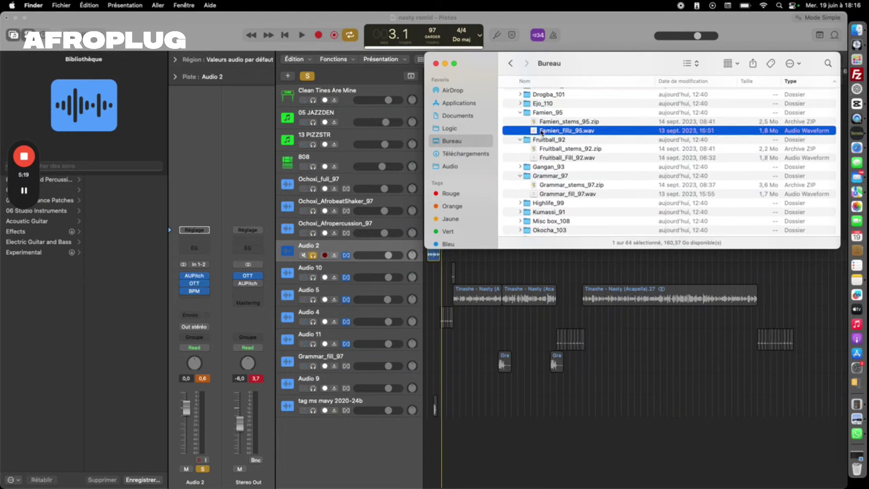
key(space)
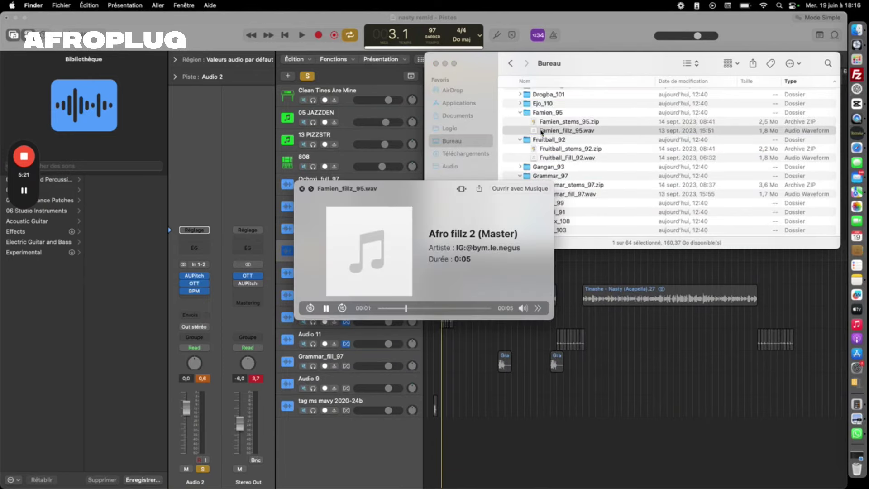
key(space)
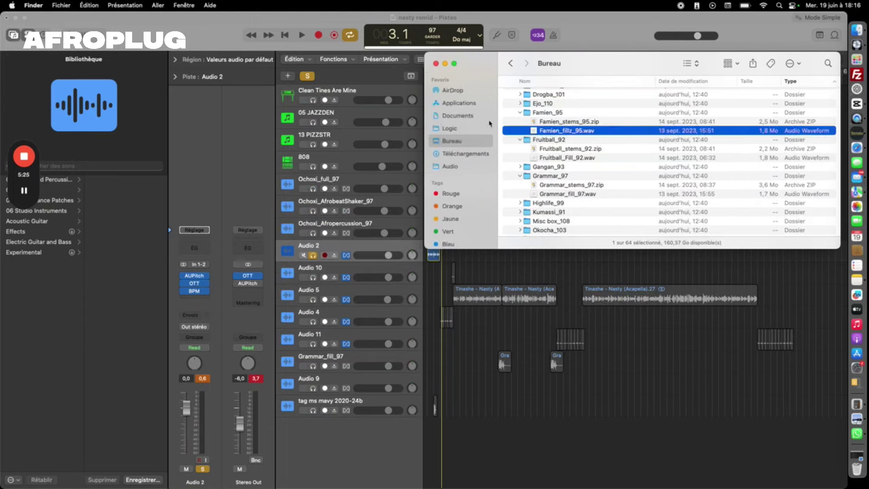
click(437, 64)
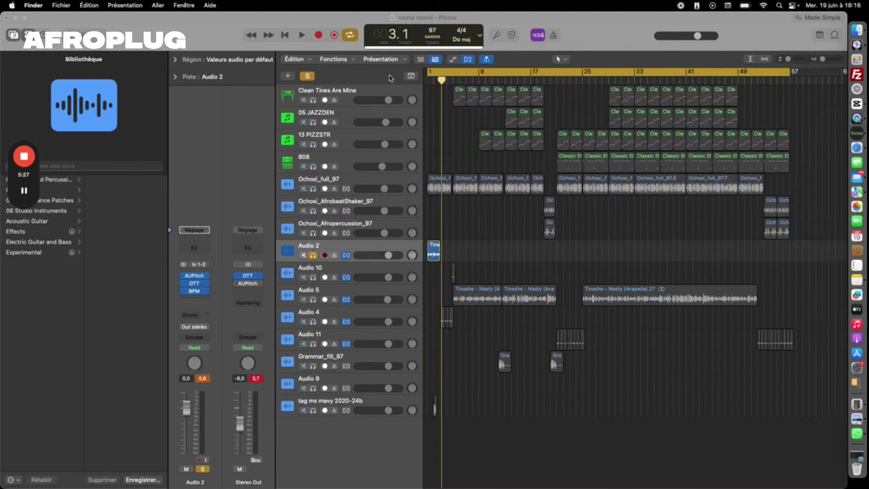
Turn off cycle mode in the Logic Pro arrangement and place the playhead at bar 5
click(469, 76)
click(469, 76)
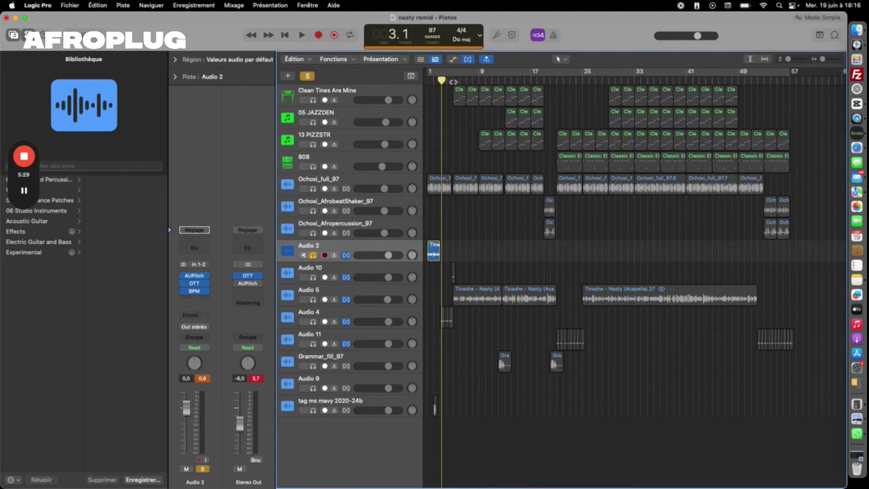
click(453, 82)
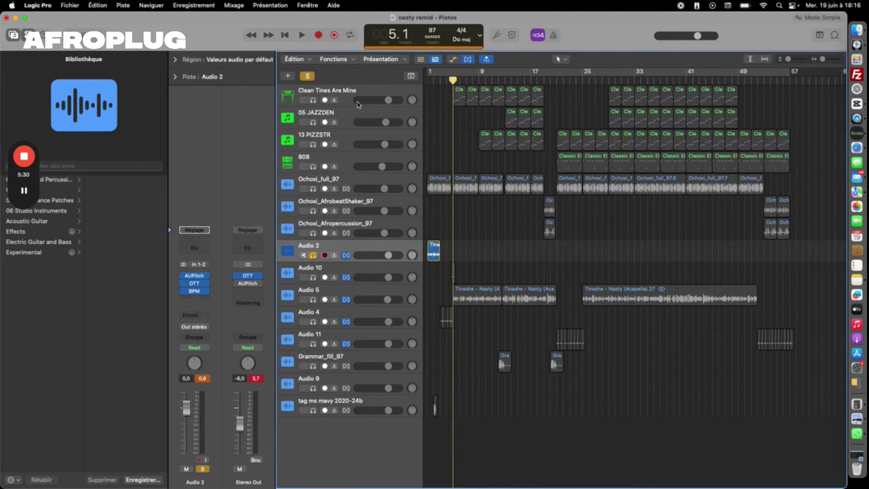
Solo the Clean Tines Are Mine track and play its electric piano part from bar 5 to about bar 9
key(space)
click(313, 95)
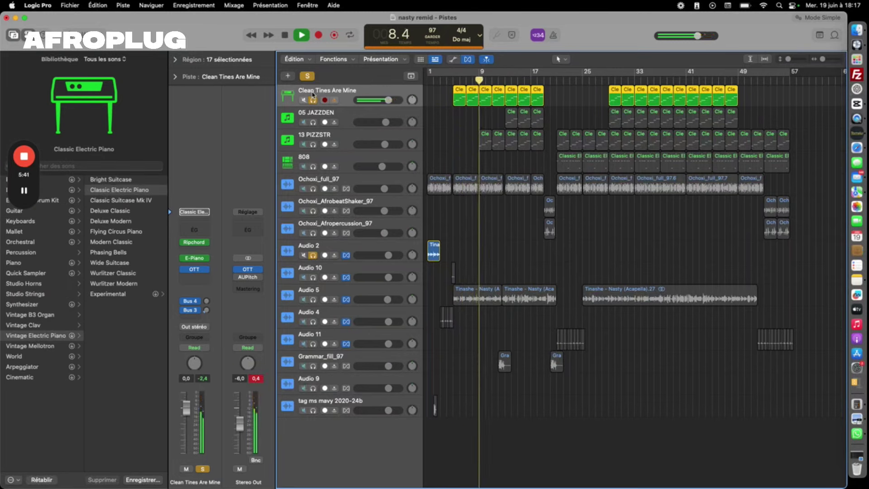
key(space)
mouse_move(198, 245)
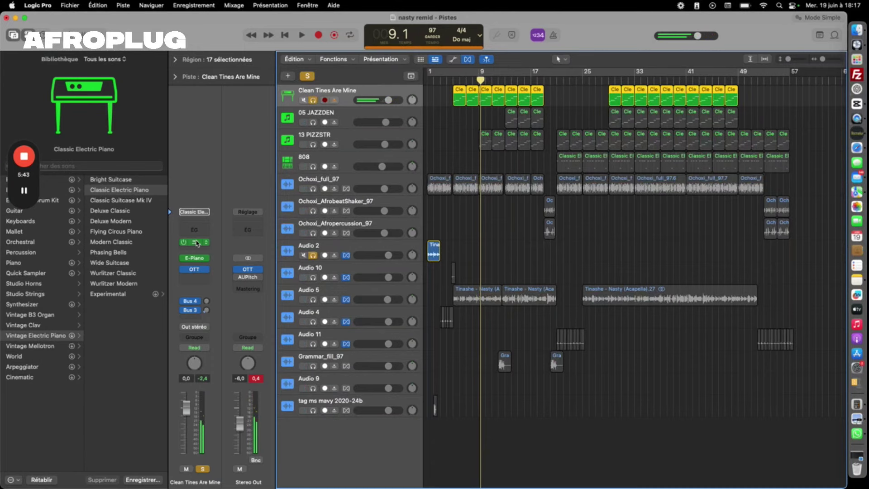
Inspect the Ripchord plug-in on the Clean Tines Are Mine track, close it, and place the playhead at bar 5
click(196, 242)
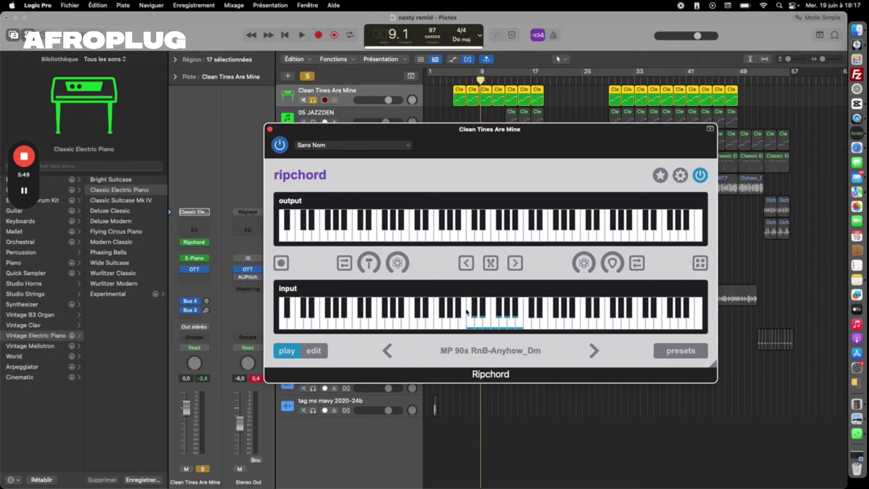
click(270, 130)
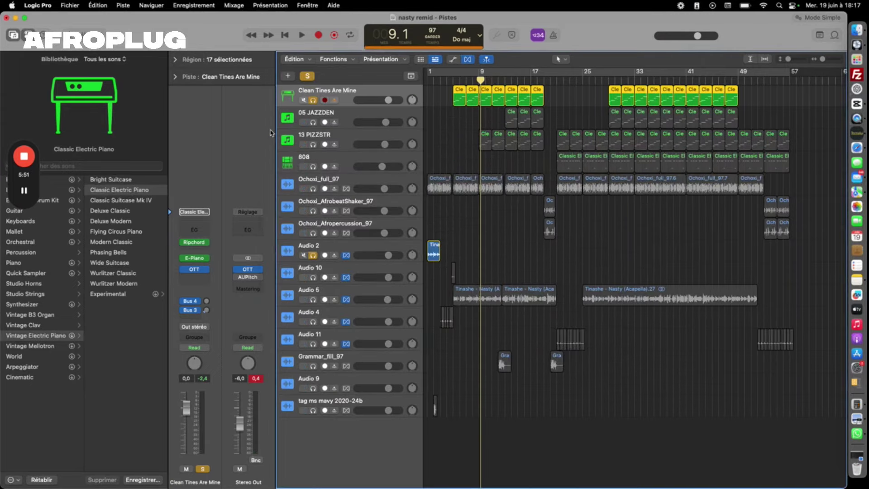
click(454, 78)
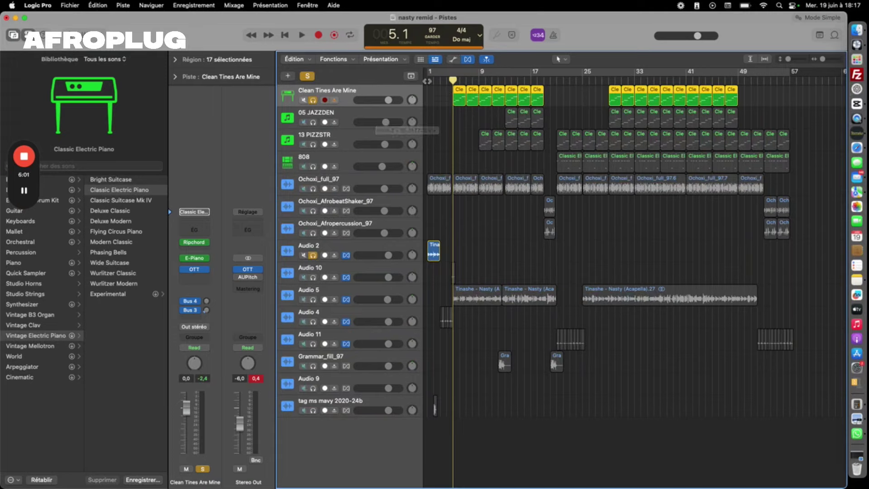
Play the soloed Audio 2 vocal from bar 1 of the arrangement
click(427, 81)
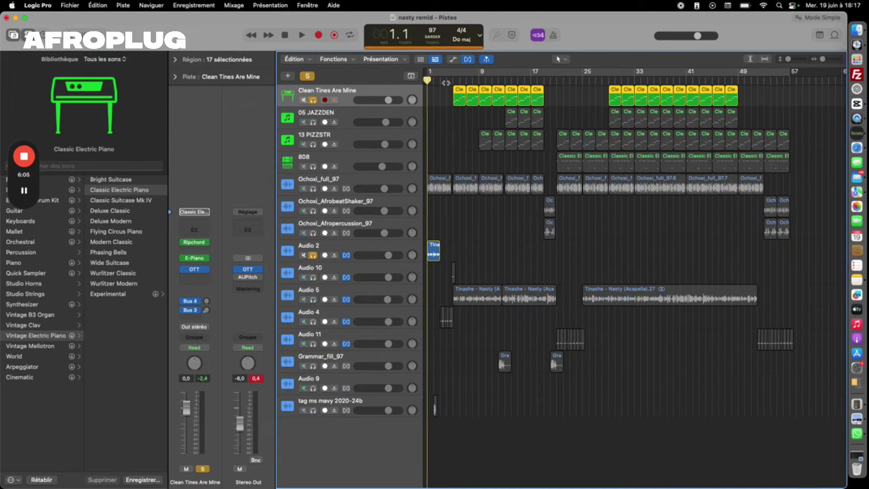
click(332, 247)
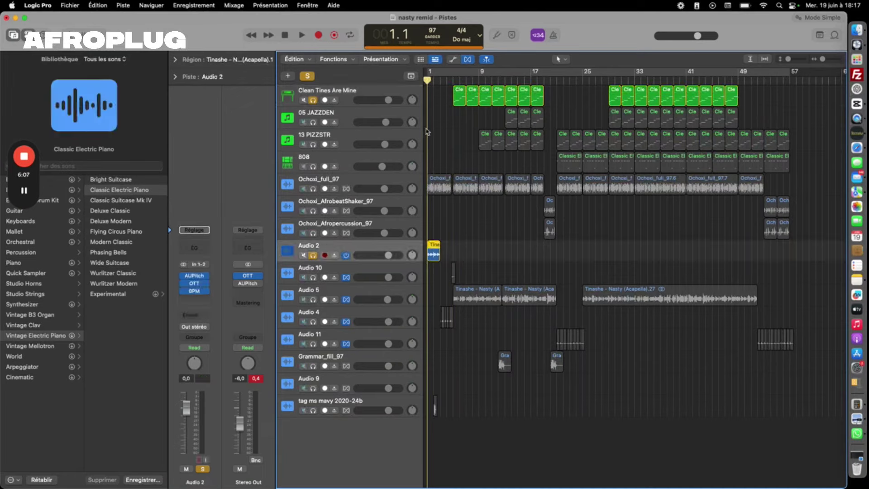
key(space)
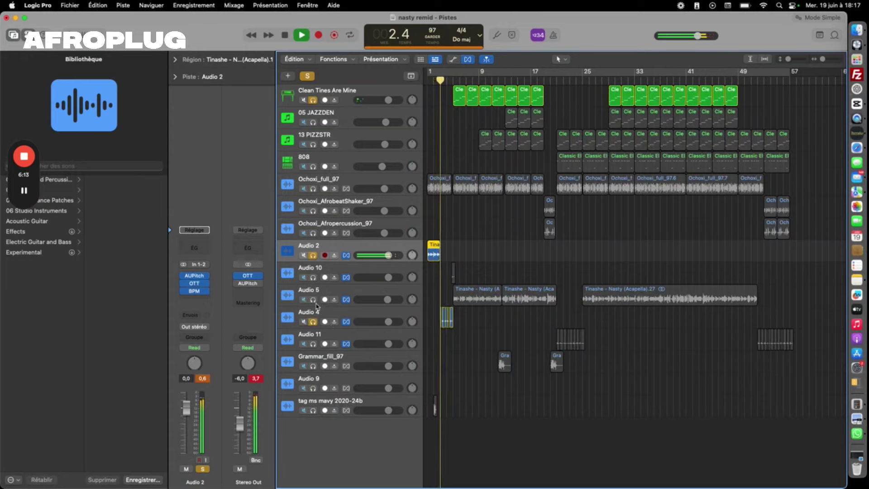
Unsolo Audio 2, select the Audio 4 vocal chops, and zoom in horizontally before stopping playback at about bar 6
click(313, 254)
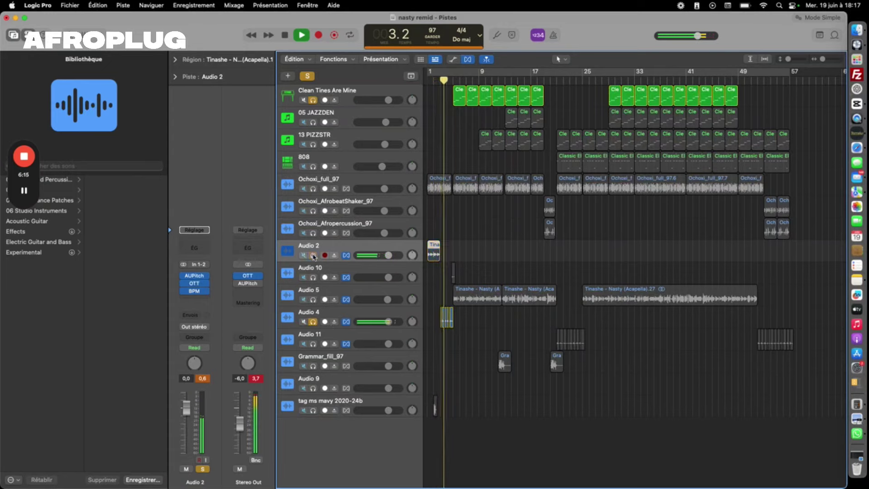
click(319, 317)
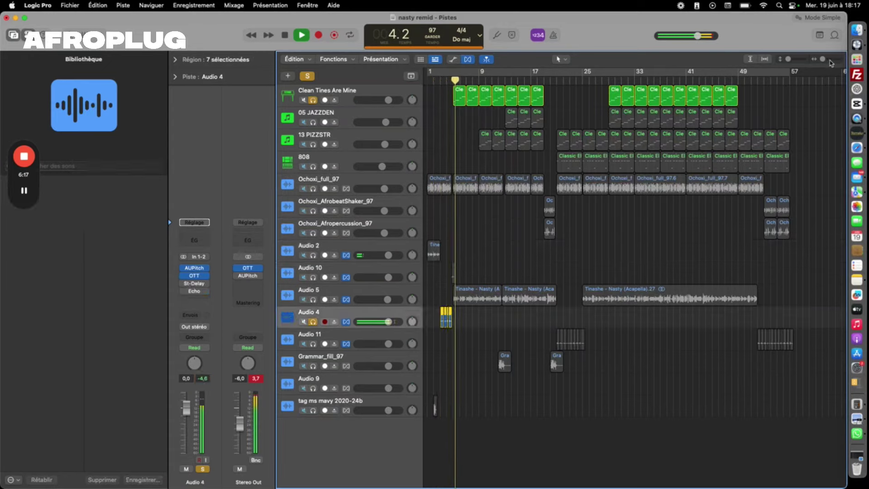
drag(823, 59, 831, 63)
key(super+Right)
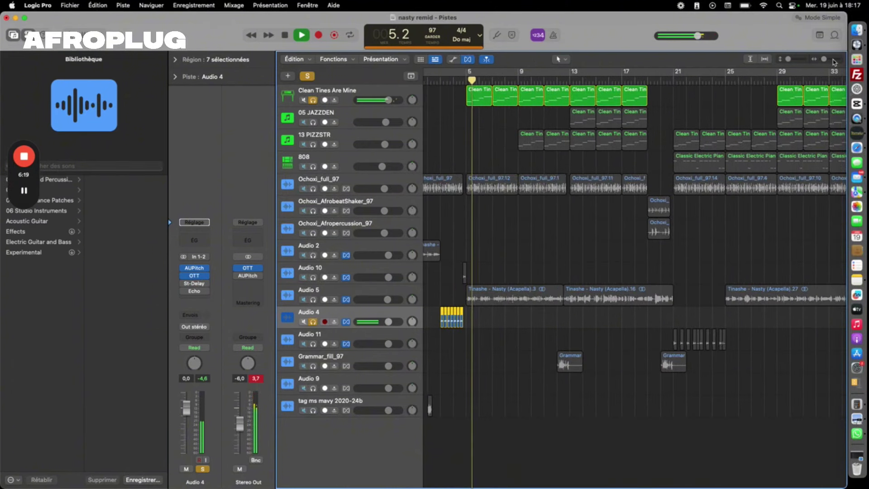
key(space)
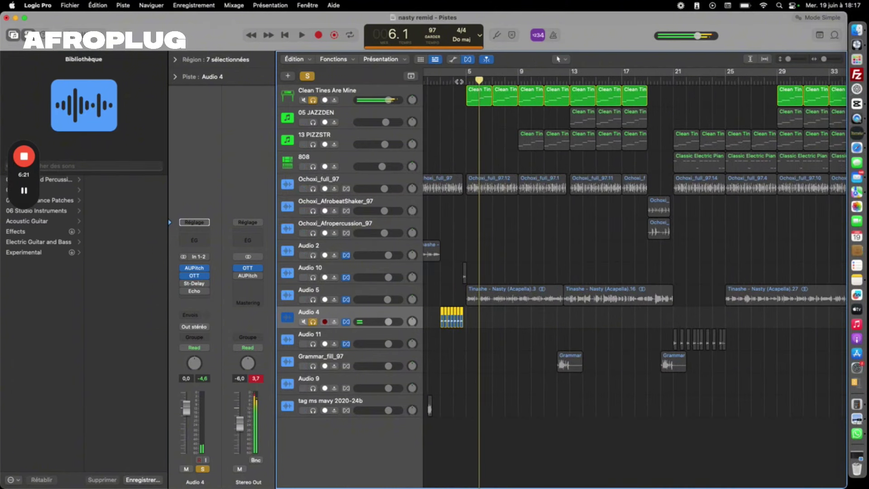
Play the soloed Audio 10 vocal region just before bar 5 and inspect the track's AUPitch settings
click(315, 271)
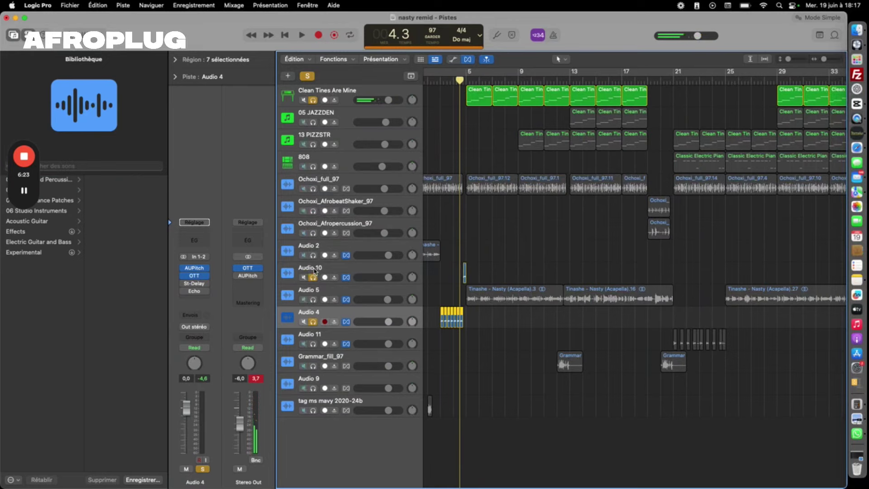
key(space)
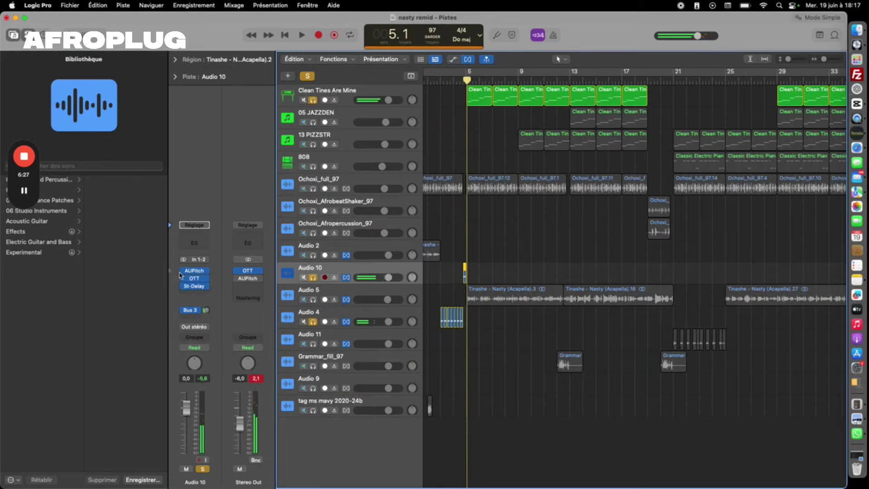
click(196, 274)
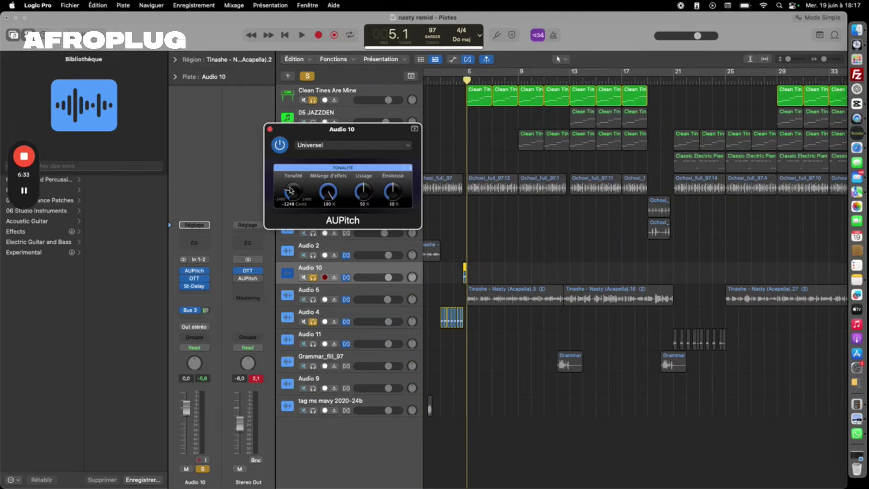
click(270, 130)
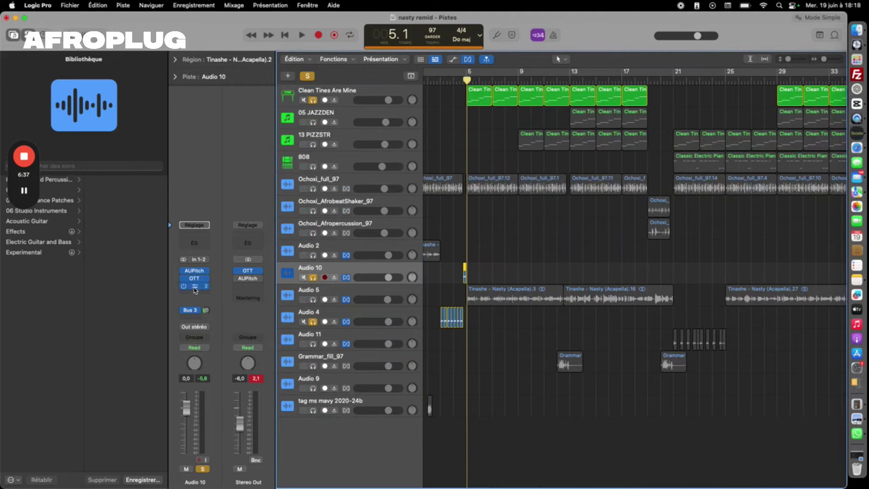
Inspect the Stereo Delay settings on Audio 10 and show the channel strip of its Bus 3 reverb send
click(194, 288)
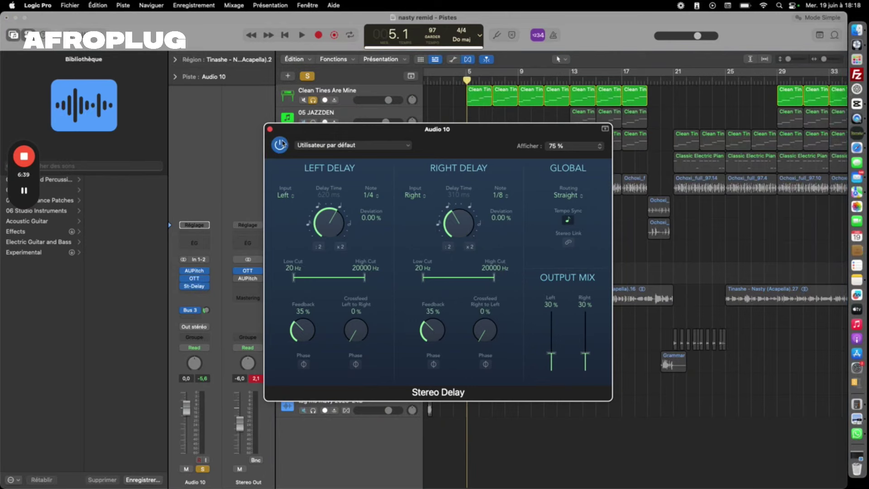
click(270, 129)
click(190, 311)
click(191, 313)
Play the soloed Audio 4 and Audio 10 vocal effects from about bar 3 to bar 5
click(443, 82)
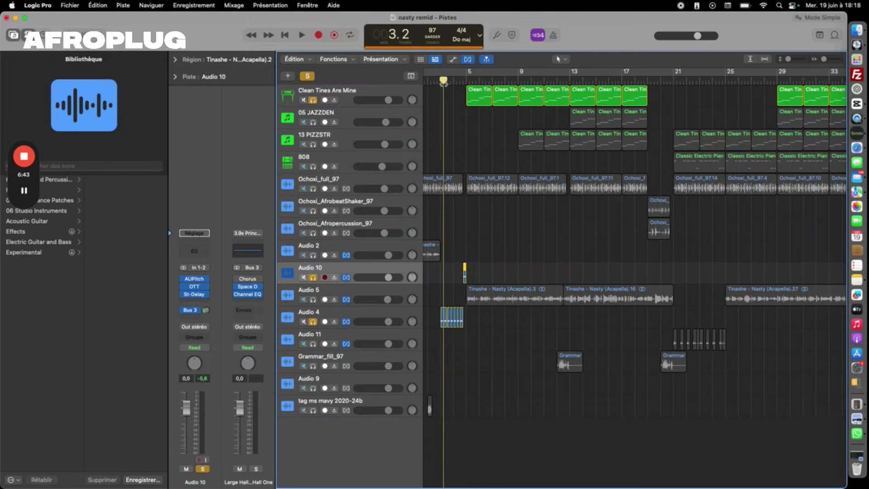
key(space)
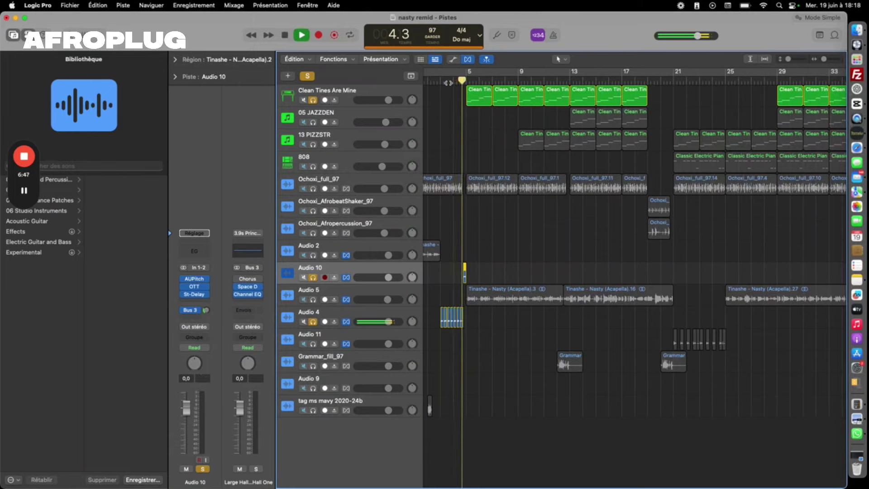
key(space)
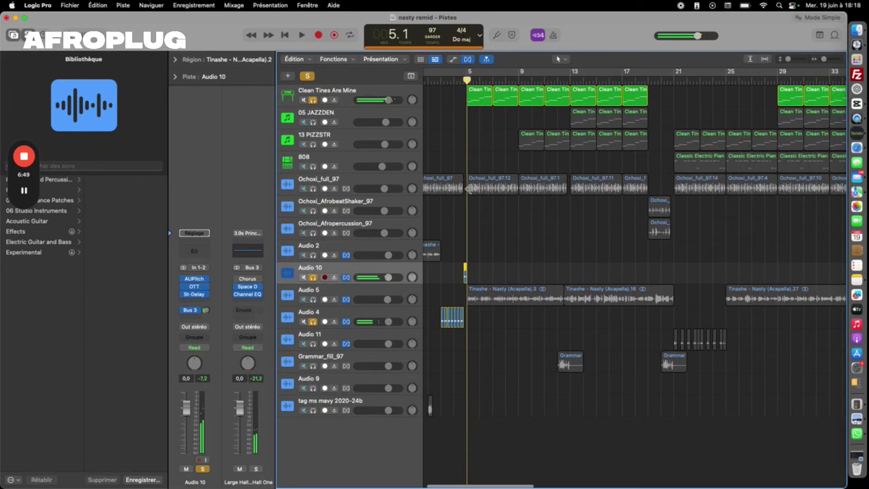
Solo Ochoxi_AfrobeatShaker_97, Ochoxi_Afropercussion_97 and Grammar_fill_97, and audition the percussion break and fill from bar 19
click(648, 81)
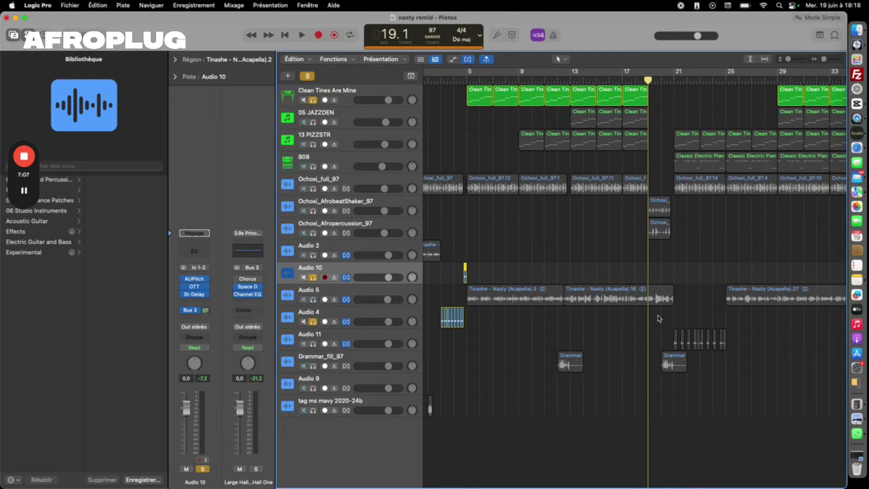
click(668, 81)
click(652, 81)
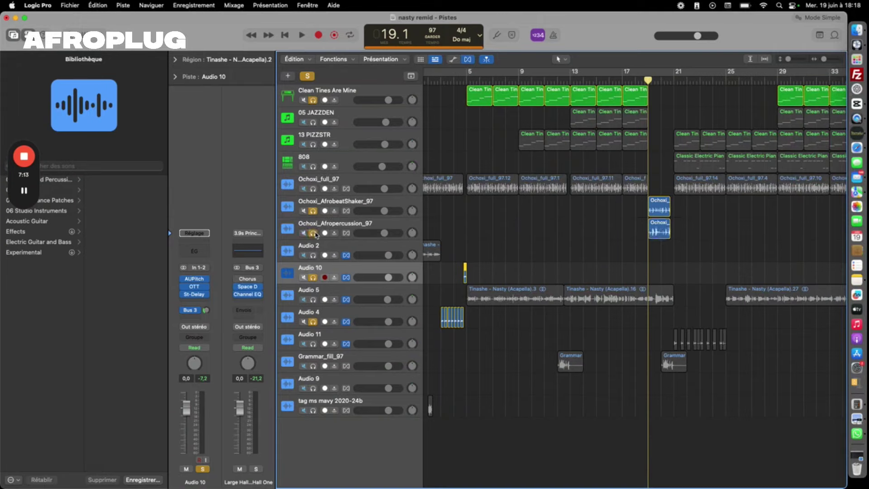
key(space)
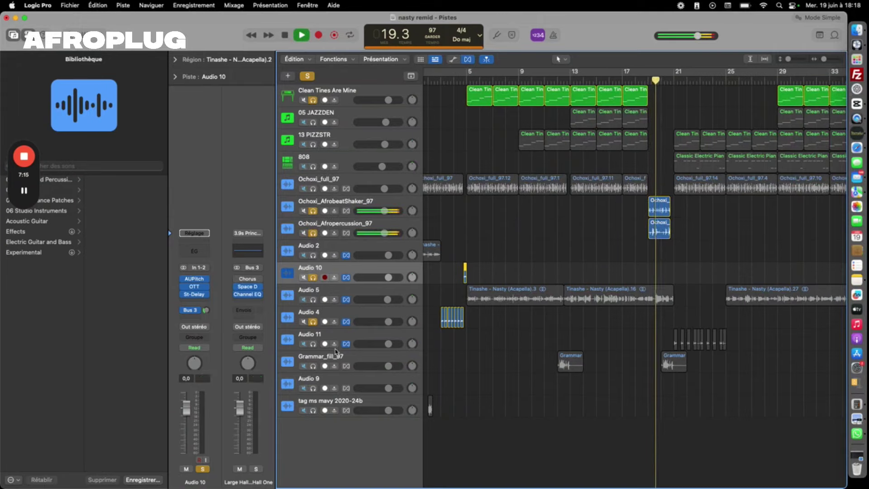
click(314, 367)
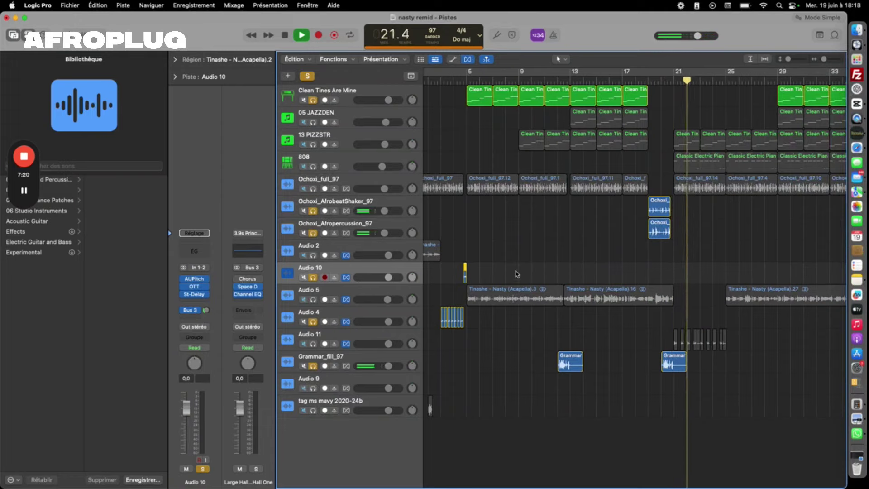
key(space)
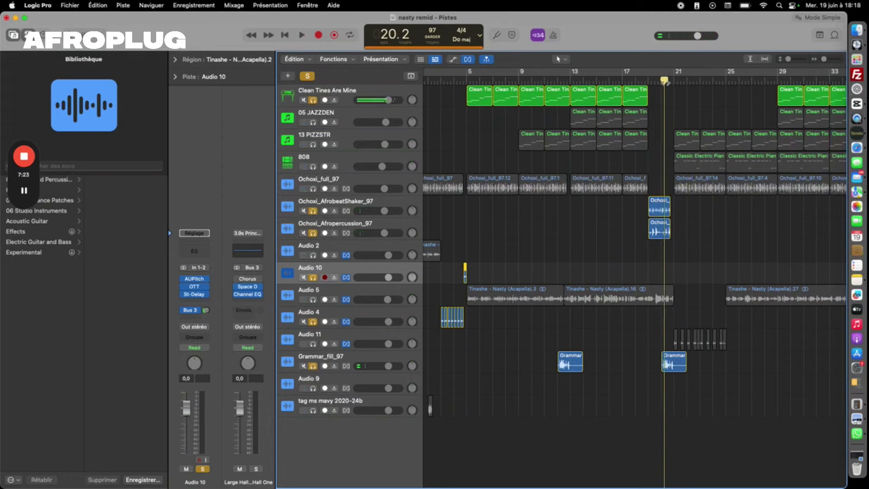
Return the playhead to bar 1 and clear the solo state of all tracks, including Clean Tines Are Mine
scroll(504, 131, left, 2)
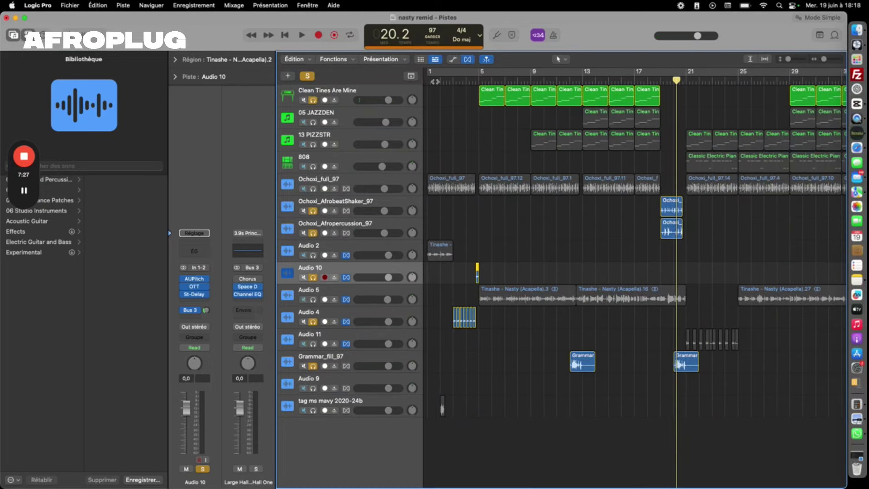
key(Return)
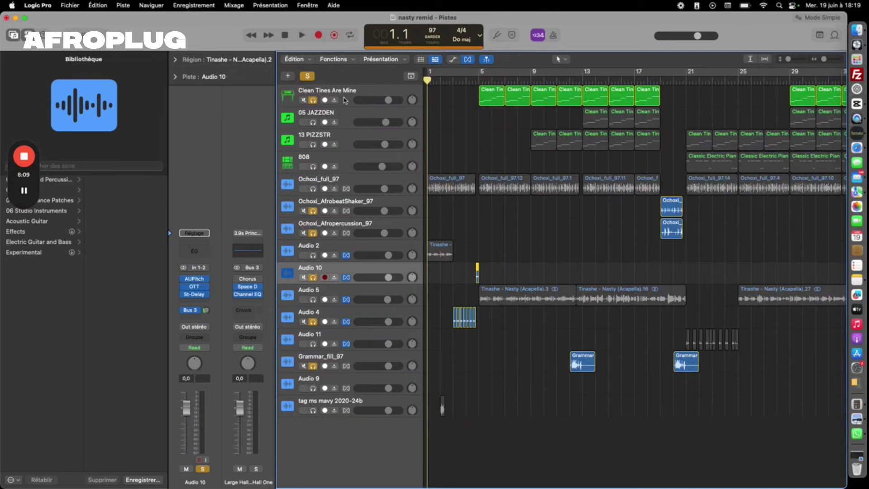
click(313, 100)
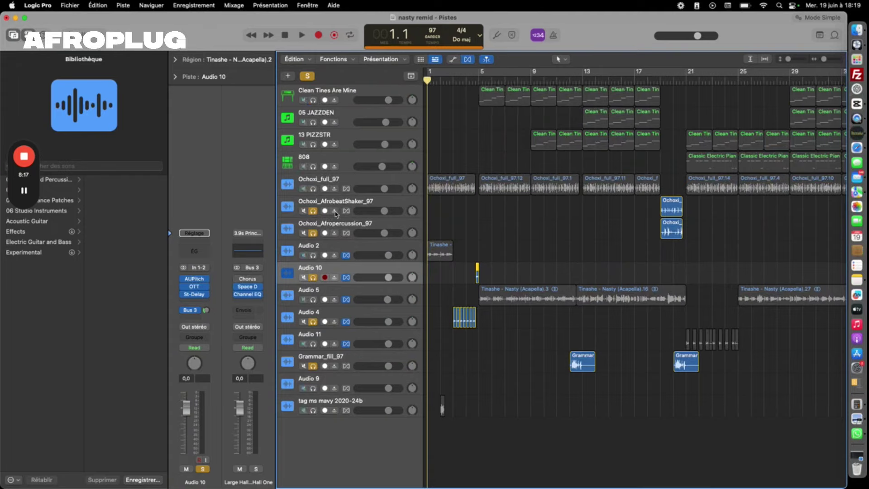
click(307, 76)
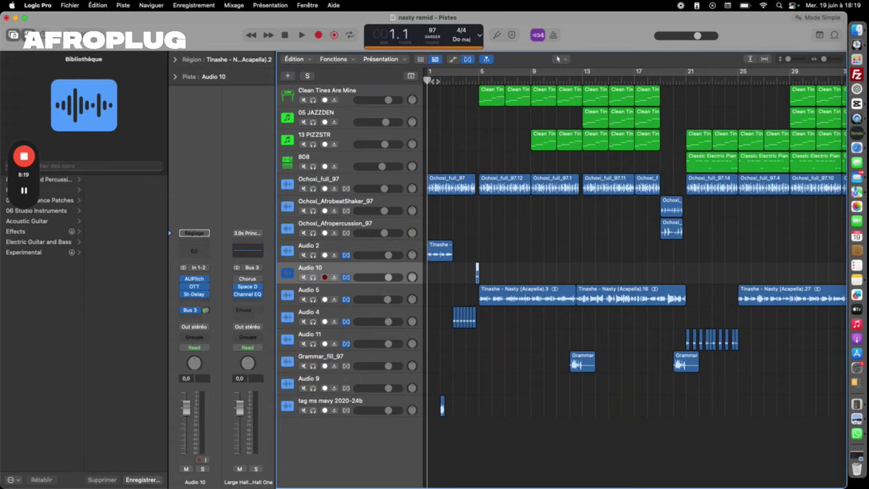
Play the full arrangement from bar 1 with the window in full screen and examine the regions up to bar 57
key(space)
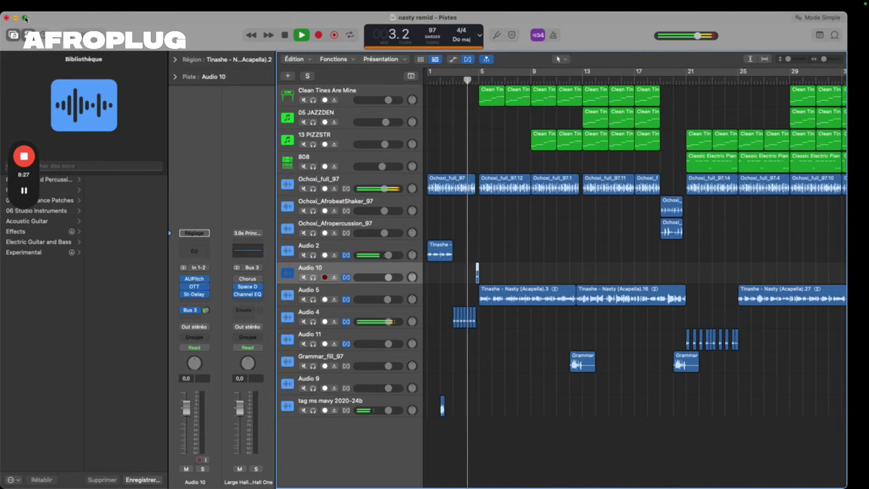
click(25, 19)
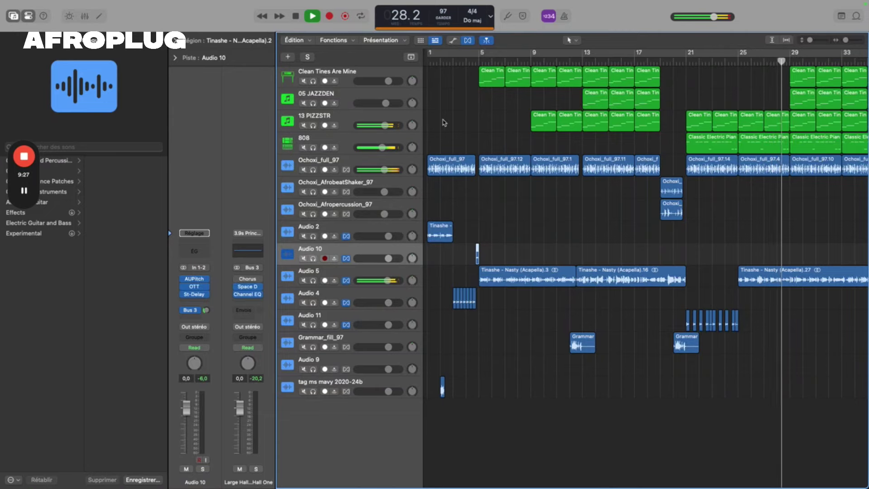
scroll(444, 123, right, 3)
scroll(466, 132, right, 2)
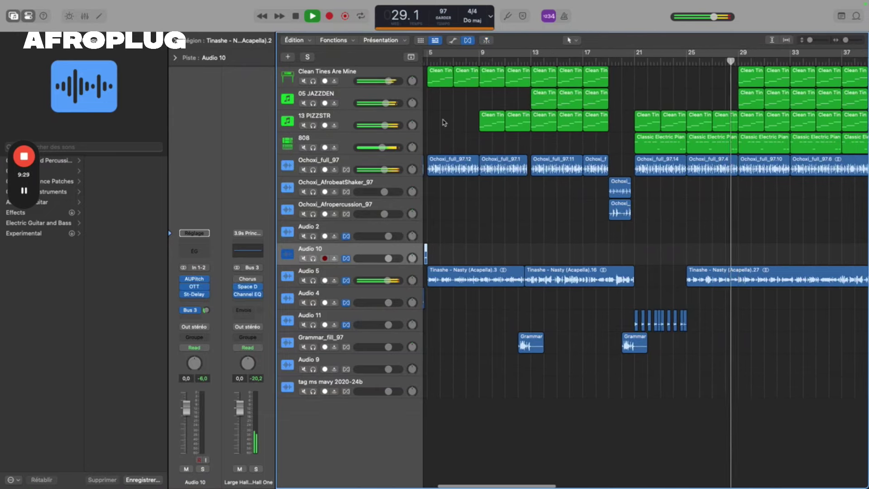
scroll(504, 148, right, 10)
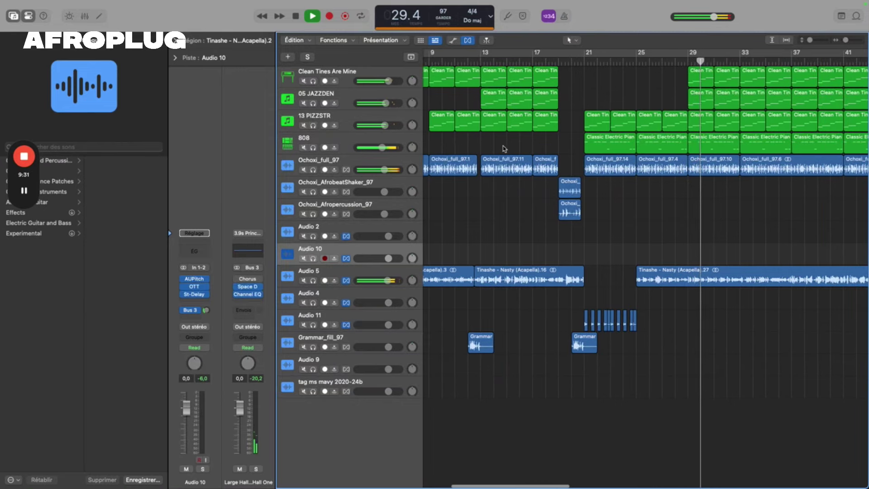
scroll(504, 149, right, 1)
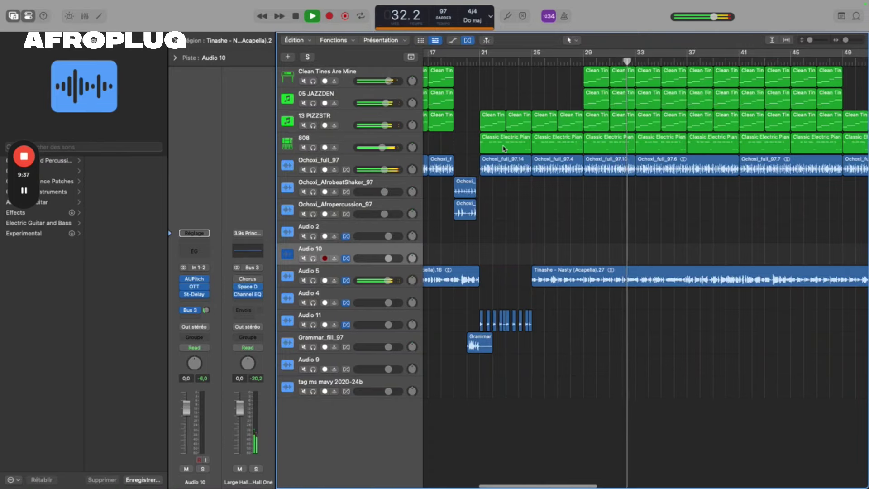
scroll(504, 148, right, 3)
scroll(504, 149, right, 3)
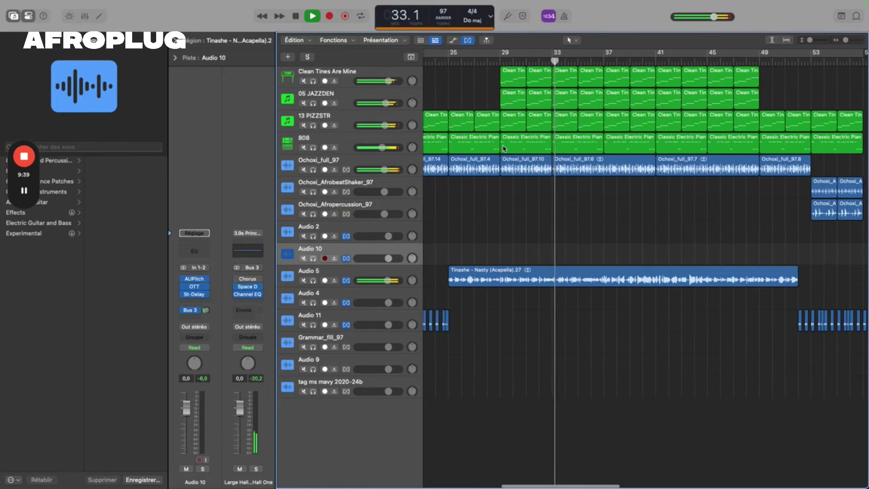
scroll(511, 148, right, 3)
scroll(511, 148, right, 3)
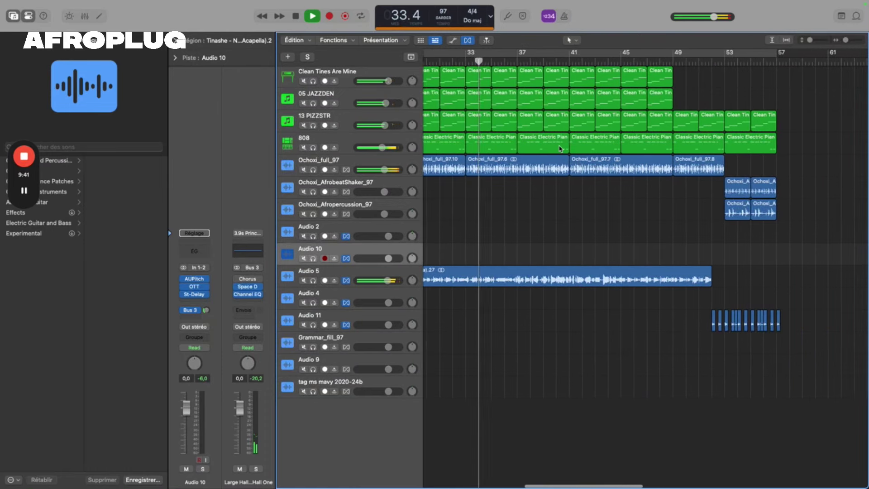